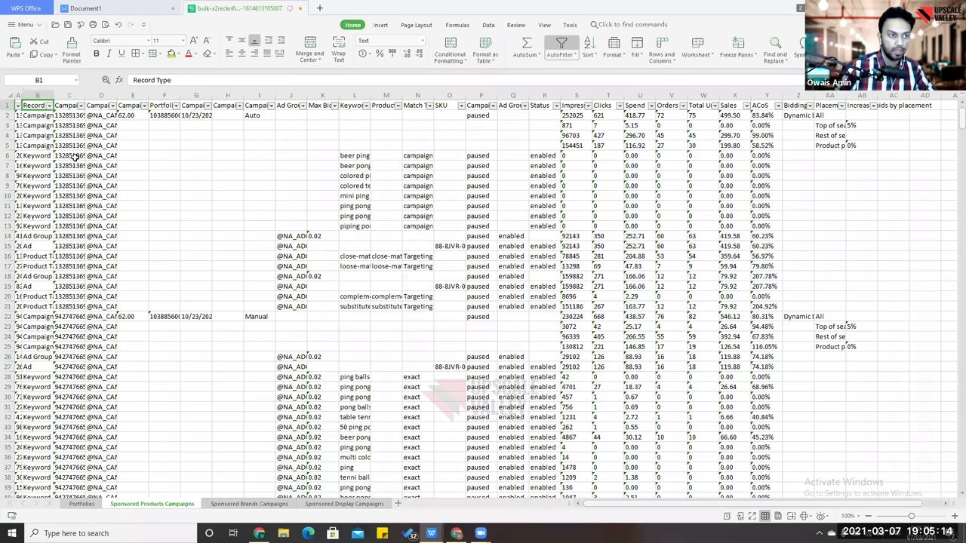
Filter the Record Type column to show only Keyword records, and shrink the Campaign ID column to a narrow strip.
key("alt+Down")
left_click(79, 95)
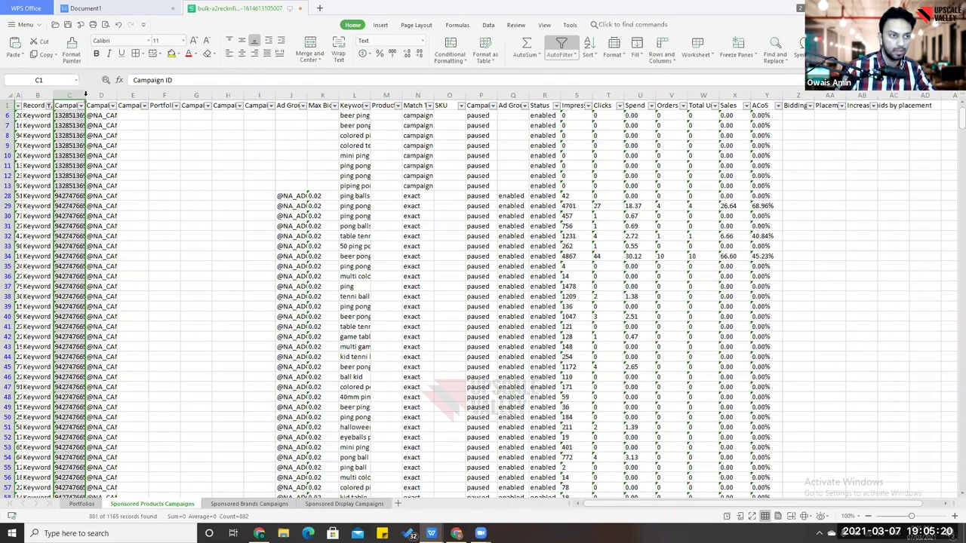
left_click_drag(88, 95, 75, 95)
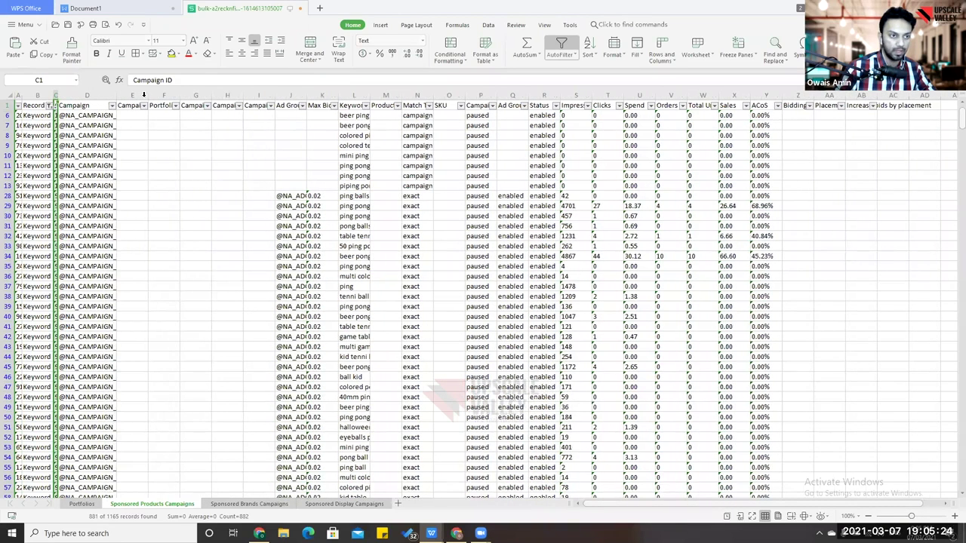
Shrink columns E through H, from Campaign Daily Budget to Campaign End Date, to narrow strips.
left_click(133, 94)
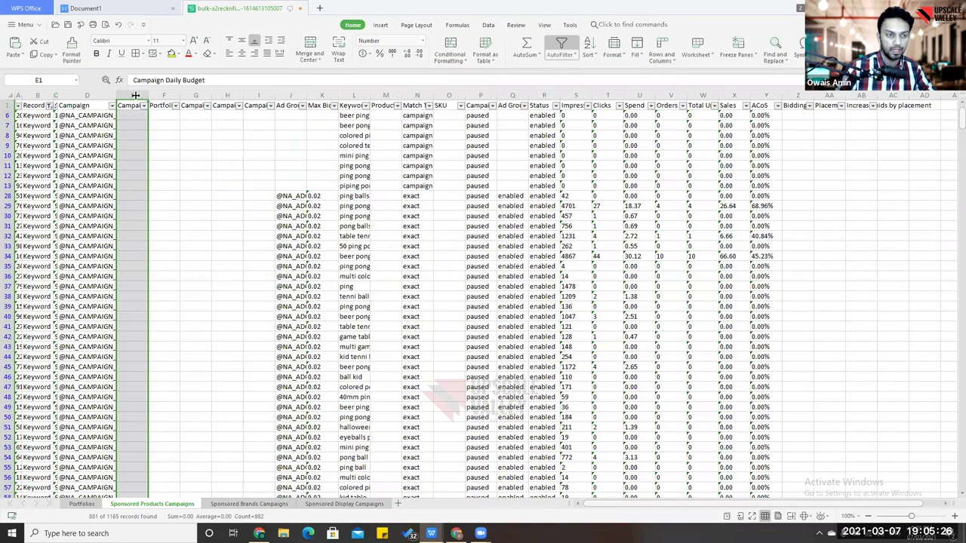
mouse_move(135, 95)
left_mouse_down()
mouse_move(117, 95)
mouse_move(125, 96)
left_mouse_up()
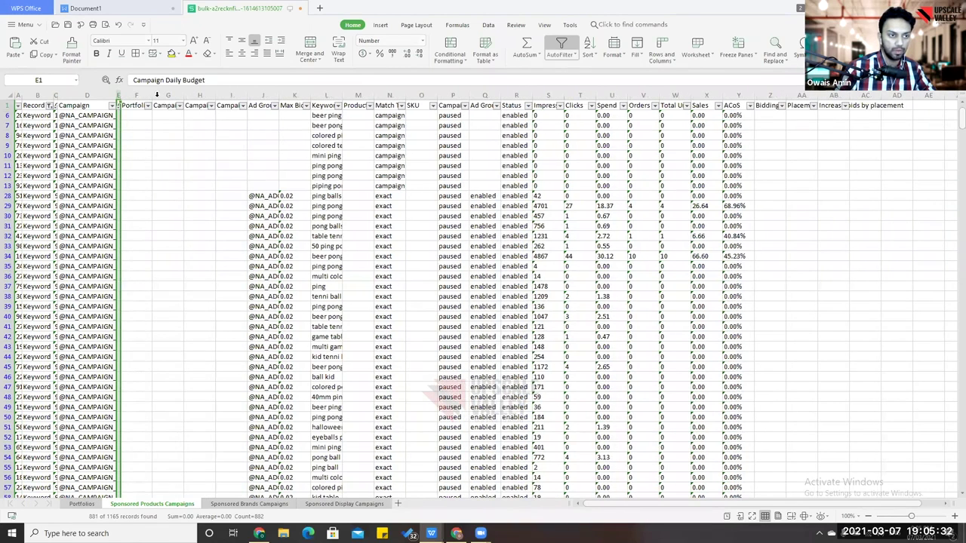
left_click(157, 95)
left_click_drag(154, 95, 131, 99)
left_click(159, 94)
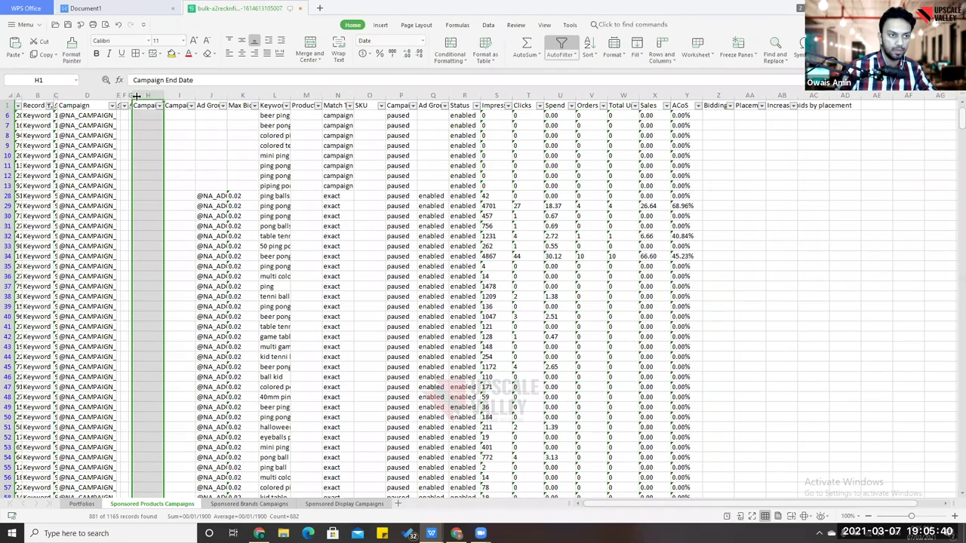
Widen the Campaign Targeting Type column, and shrink the Ad Group column and column M to narrow strips.
left_click_drag(137, 96, 185, 95)
left_click(152, 94)
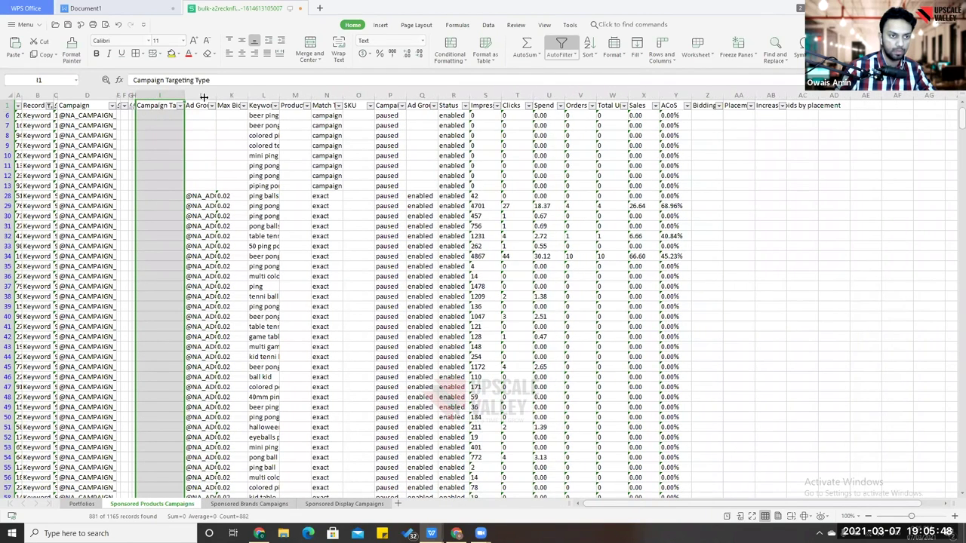
left_click_drag(213, 95, 190, 94)
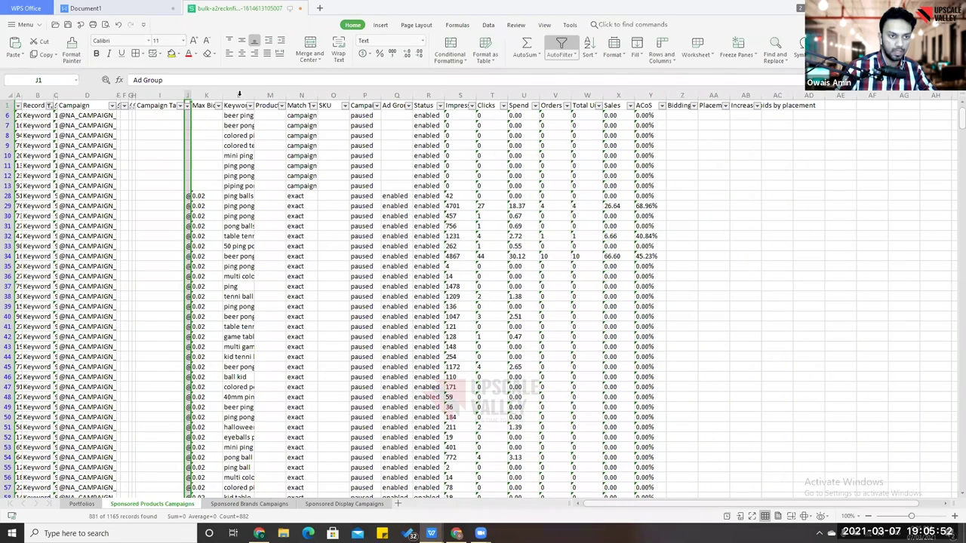
left_click(240, 94)
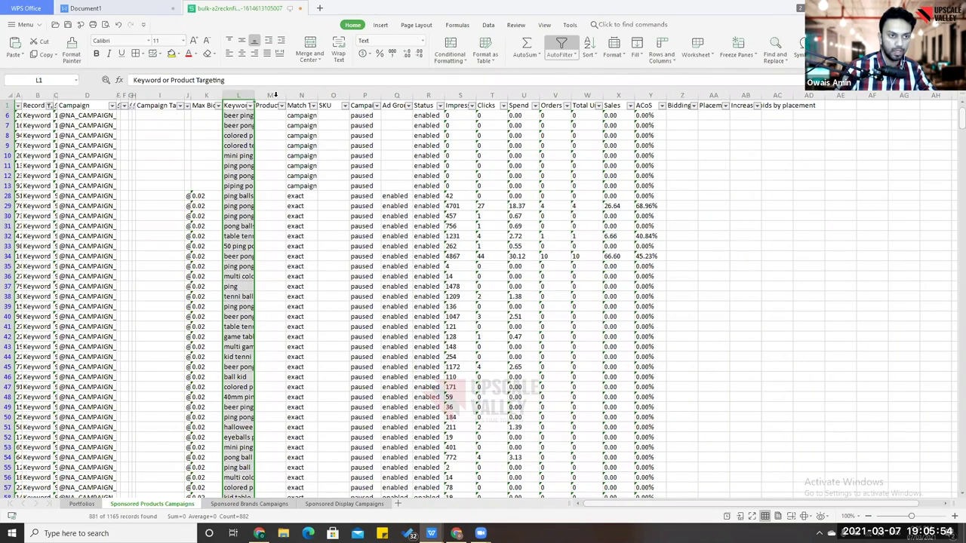
left_click(271, 94)
left_click_drag(287, 94, 261, 95)
Filter the Match Type column to exact only, excluding campaign negative exact, phrase, broad and negative exact.
left_click(285, 95)
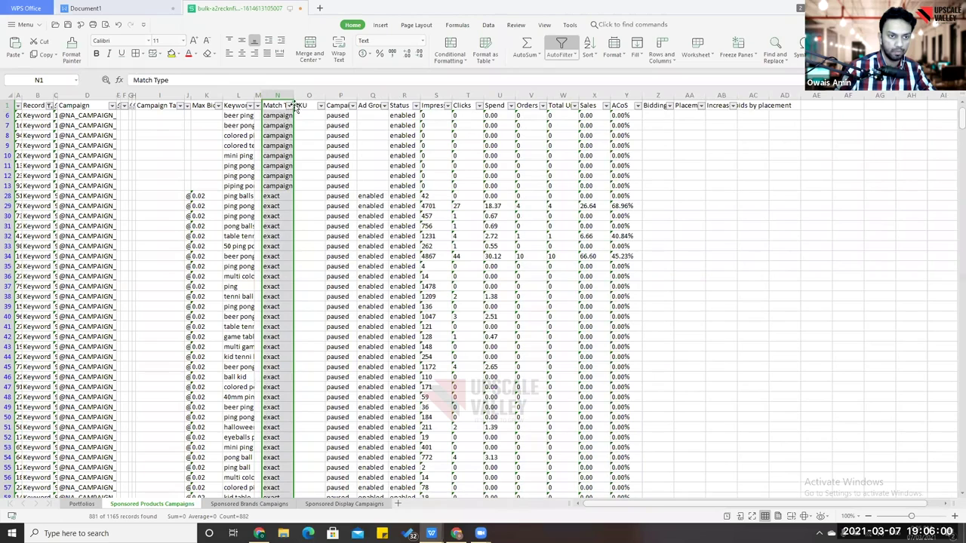
left_click(289, 105)
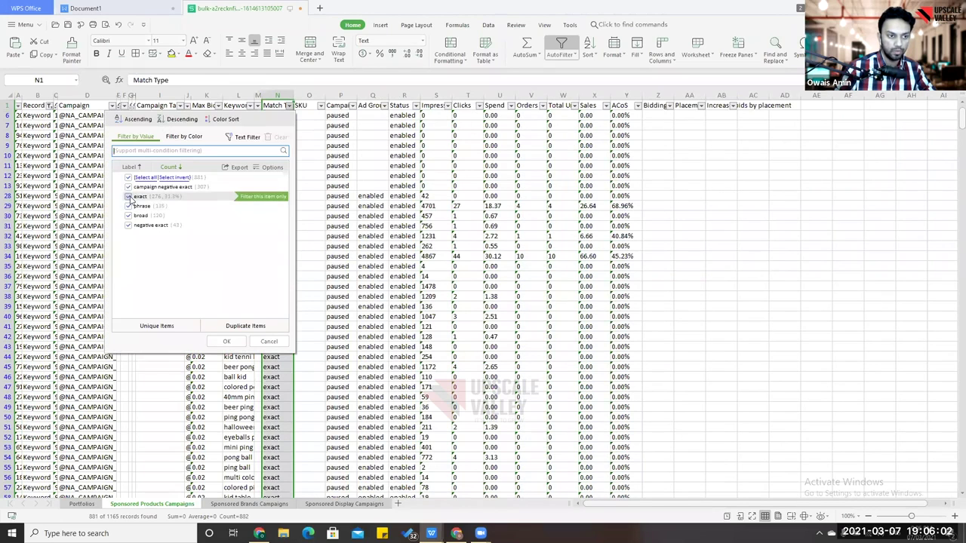
left_click(128, 207)
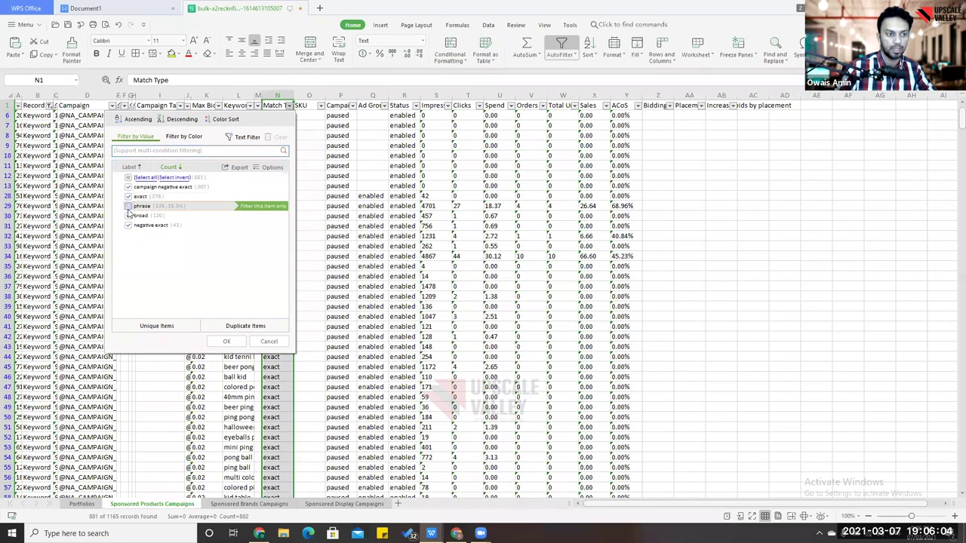
left_click(129, 216)
left_click(127, 225)
left_click(128, 186)
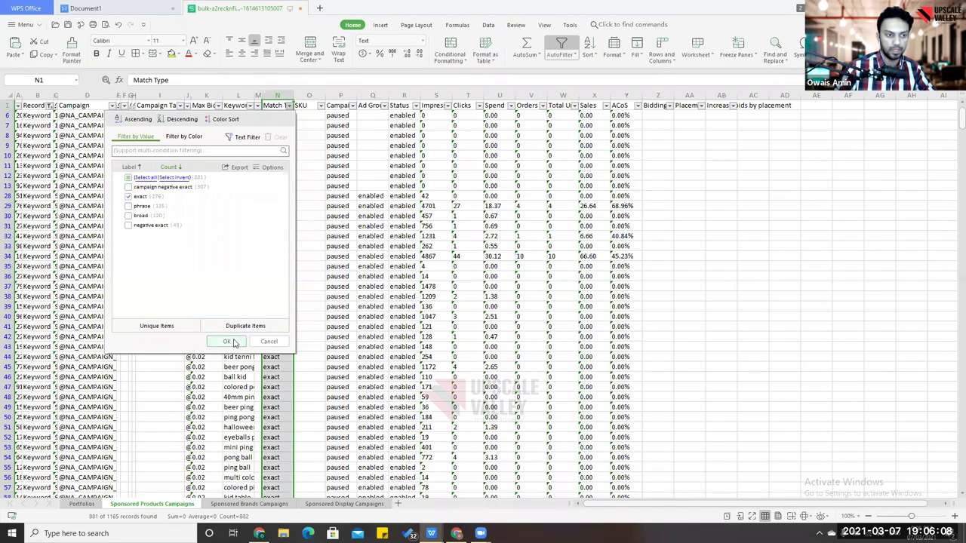
left_click(233, 343)
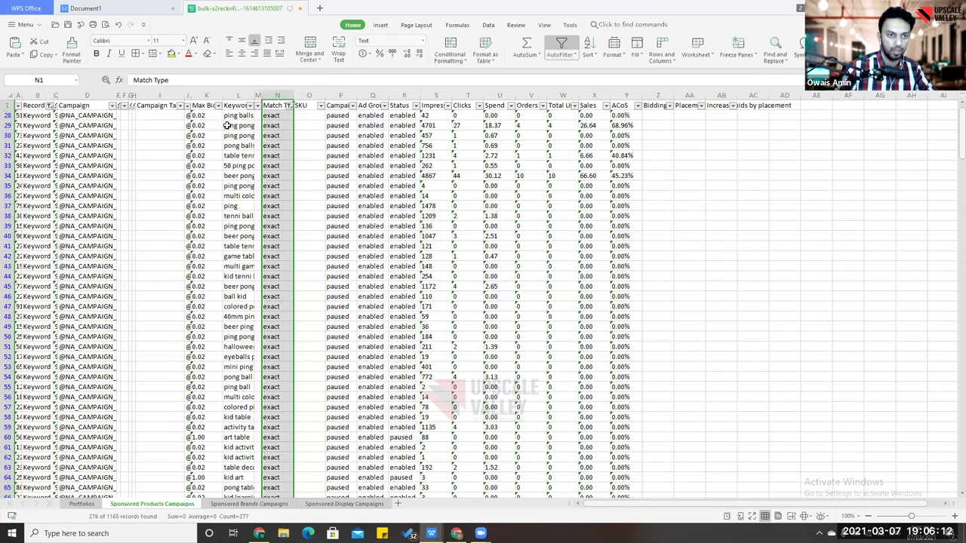
Shrink the SKU column to a narrow strip and check its filter values without applying a filter.
left_click(321, 95)
left_click_drag(324, 95, 303, 92)
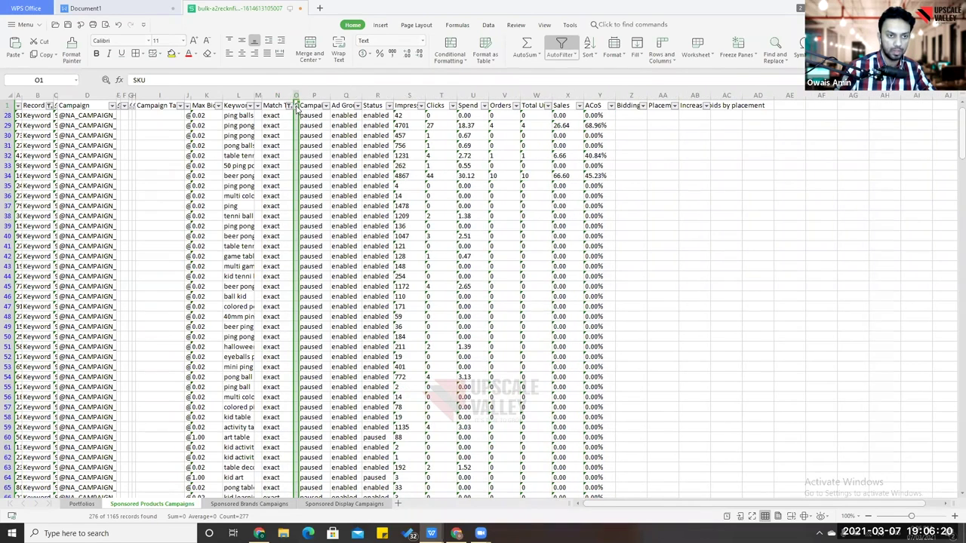
key("alt+Down")
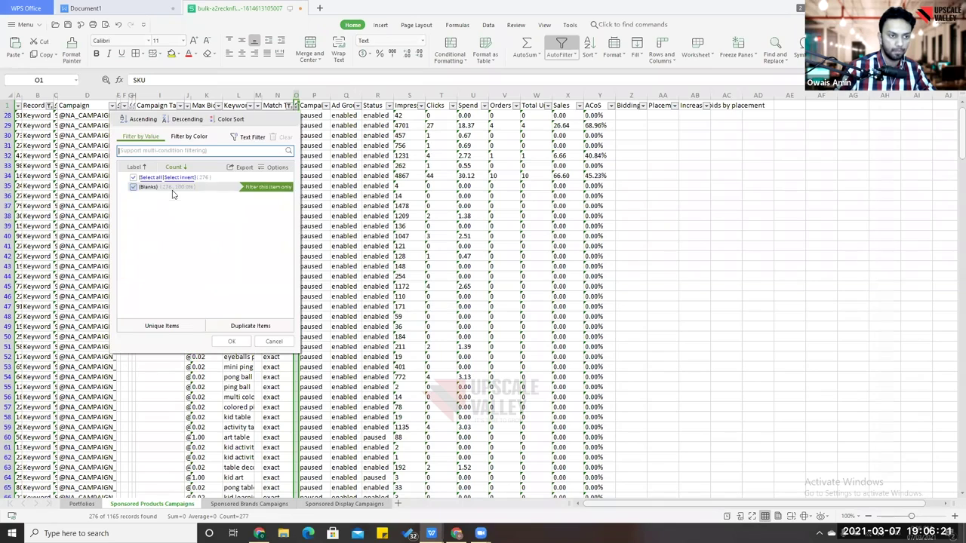
left_click(273, 342)
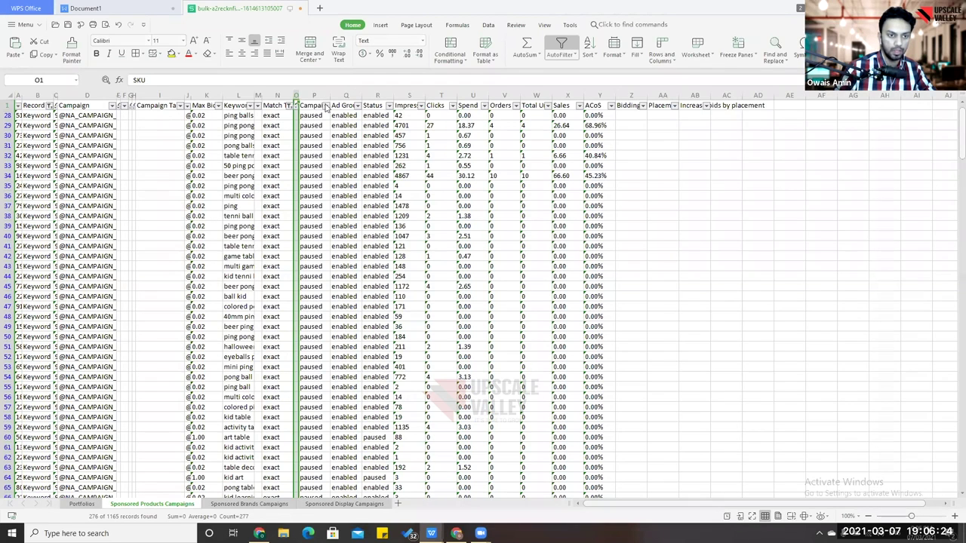
Filter the campaign status in column P to enabled only, excluding paused campaigns.
left_click(325, 106)
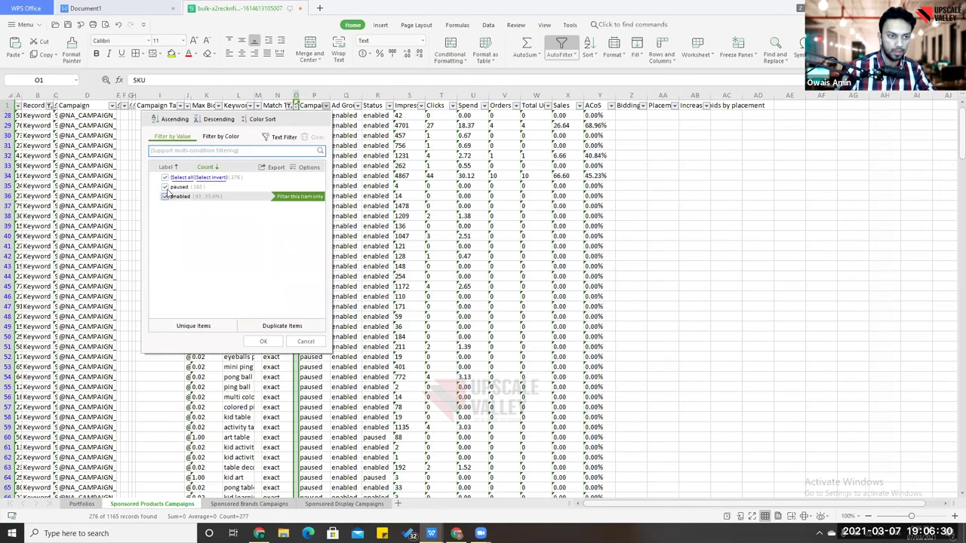
left_click(165, 195)
left_click(265, 341)
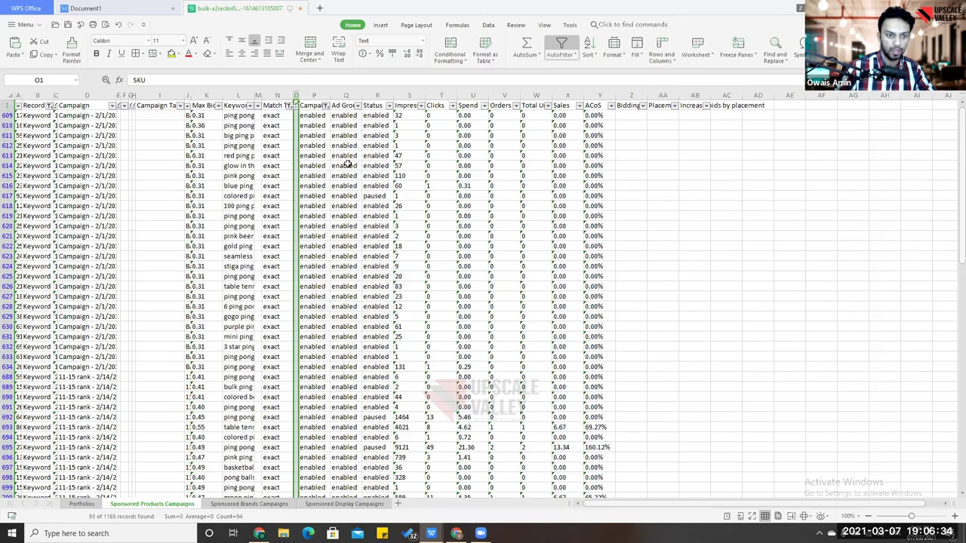
Filter the Status column to enabled only, excluding paused, and widen the Impressions column slightly.
left_click(388, 106)
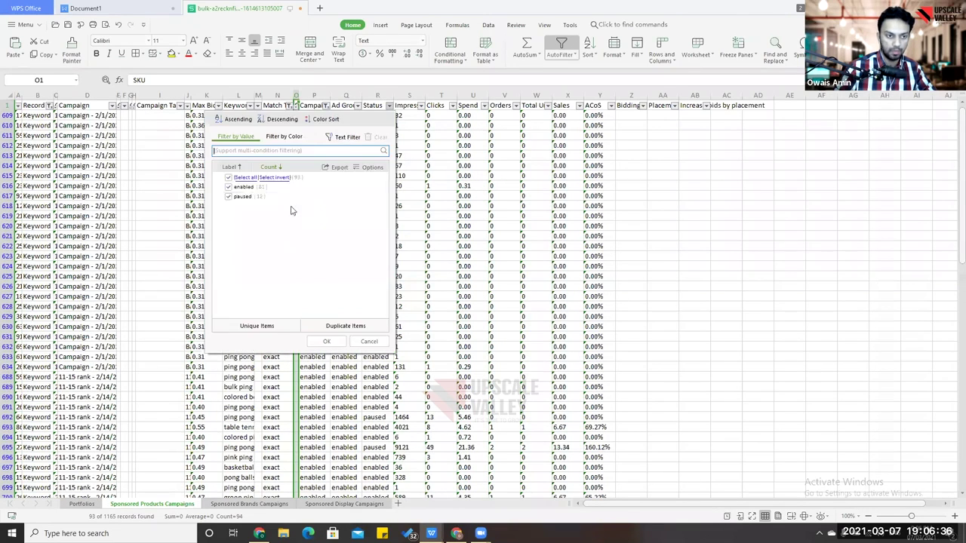
left_click(229, 197)
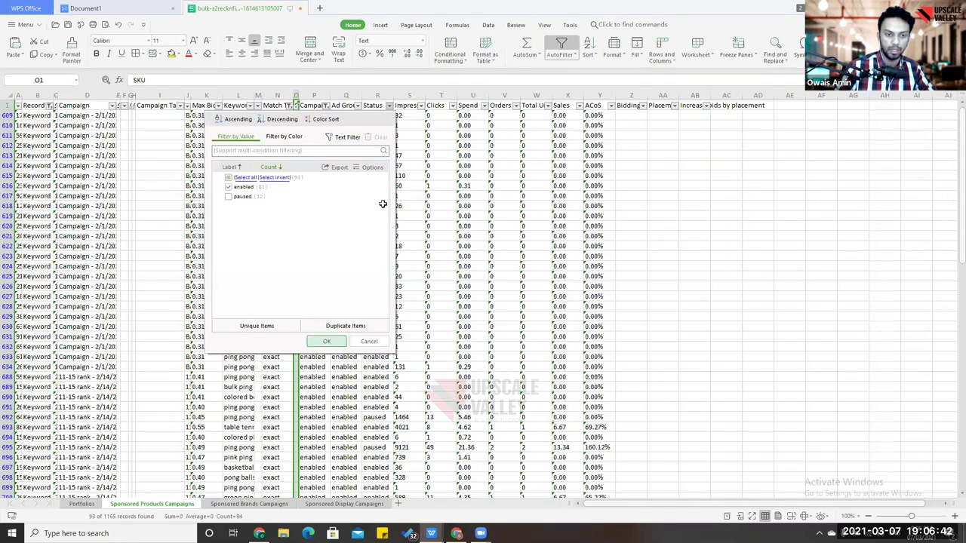
key("Return")
left_click_drag(425, 89, 430, 90)
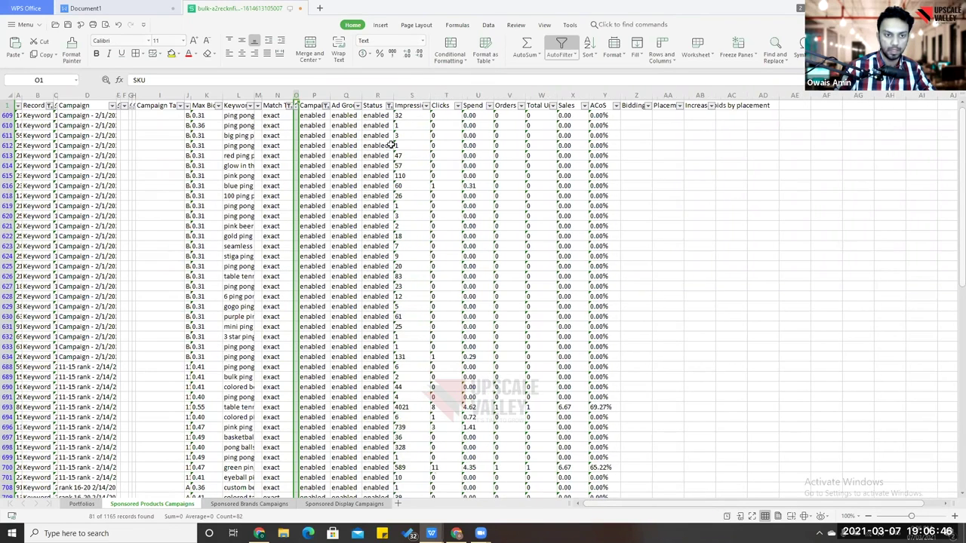
Sort the filtered keyword rows by the Sales column in descending order.
left_click(412, 95)
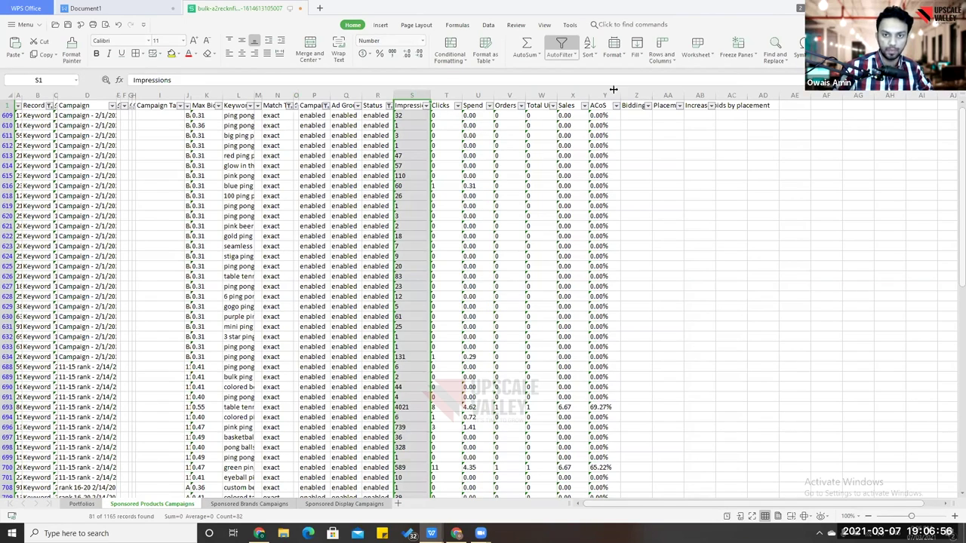
left_click(584, 105)
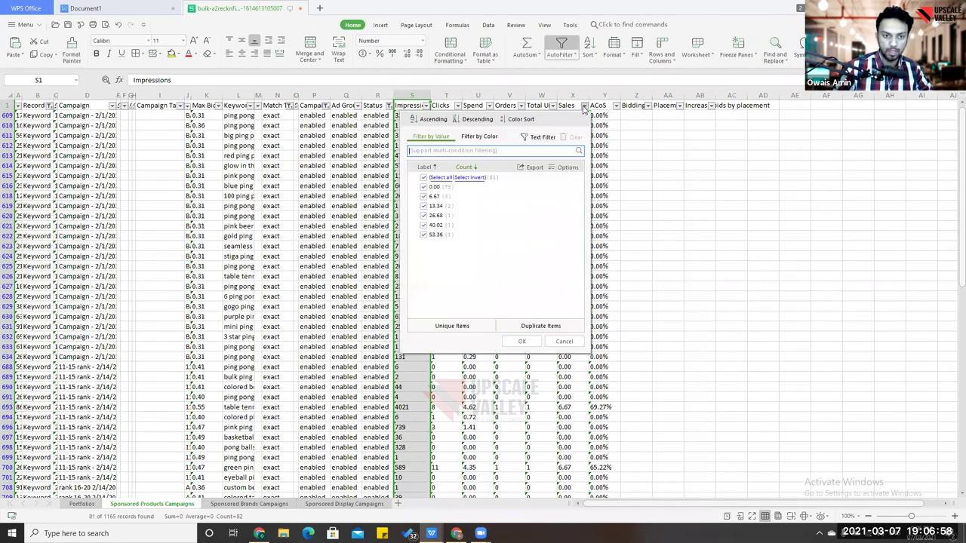
left_click(444, 236)
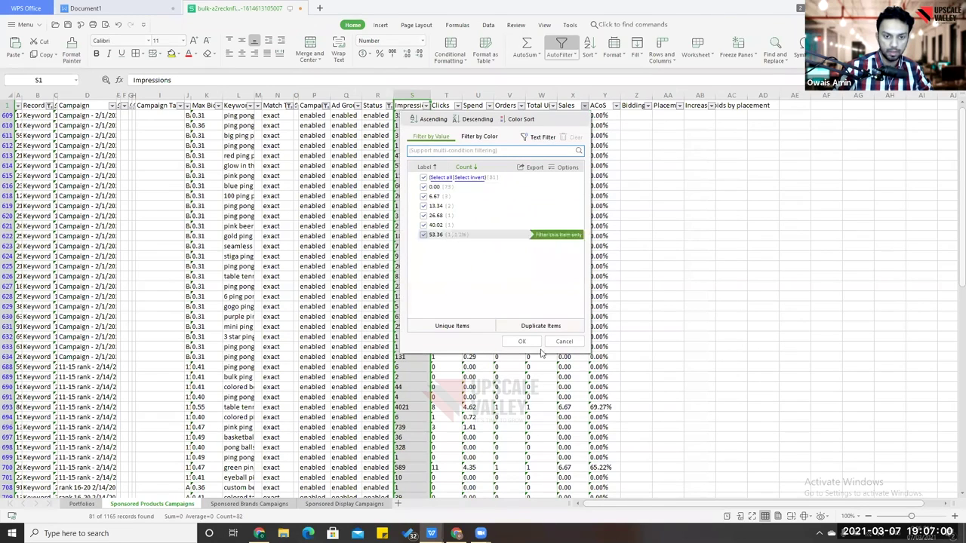
left_click(534, 336)
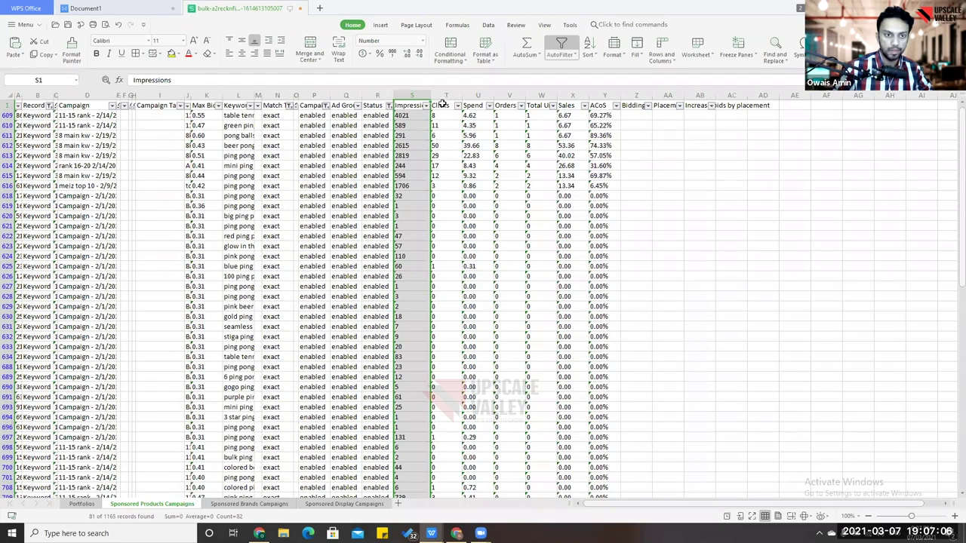
Convert the Impressions and Clicks columns from text to numbers with Text to Columns, keeping the default settings.
left_click(487, 26)
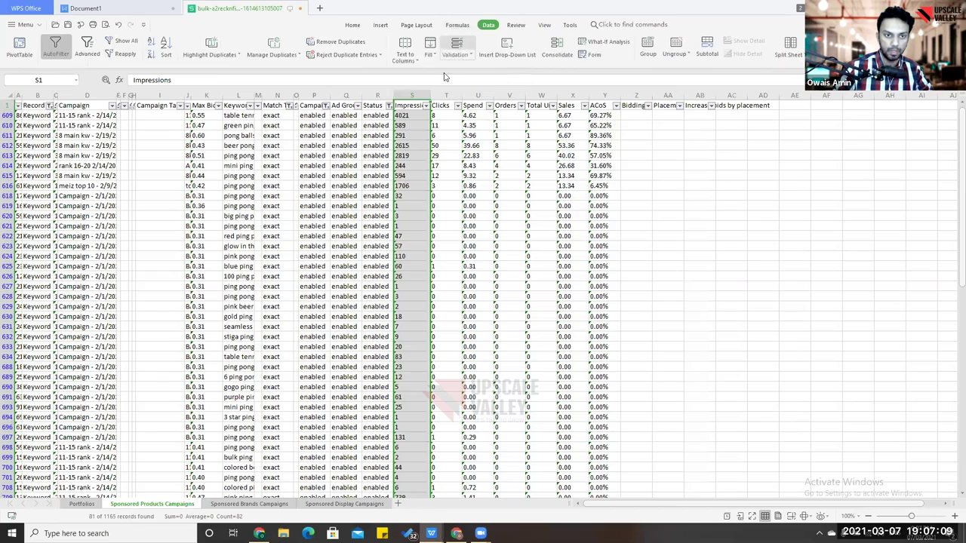
left_click(405, 55)
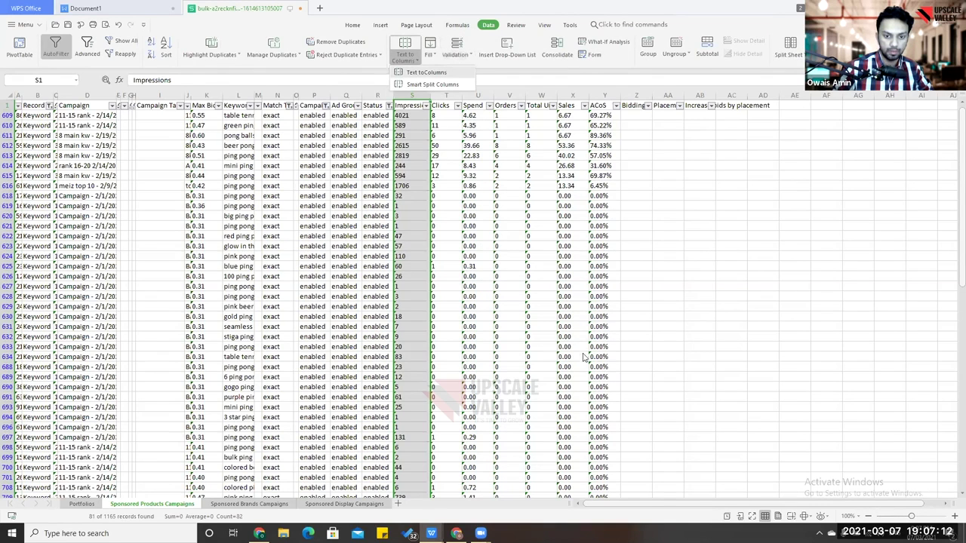
left_click(426, 71)
left_click(584, 360)
left_click(445, 95)
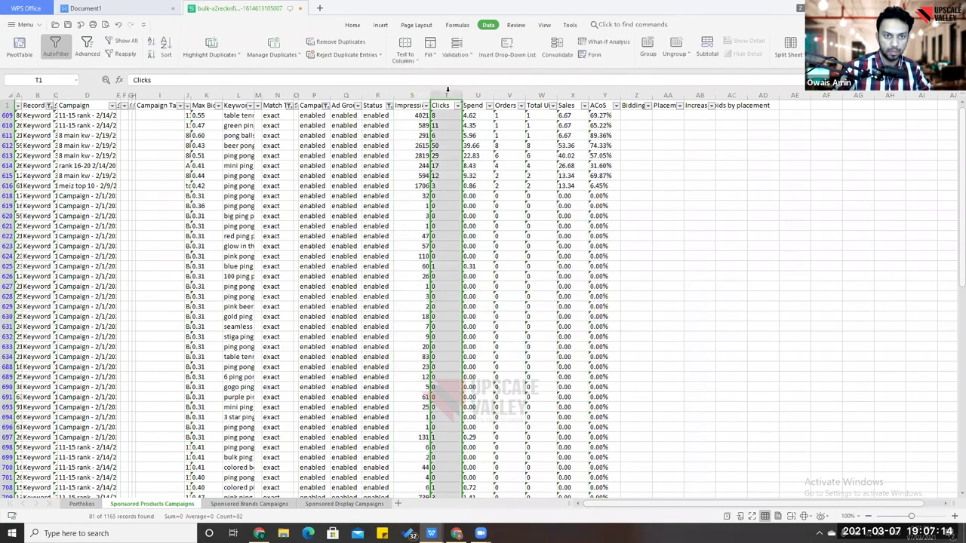
left_click(406, 56)
left_click(427, 72)
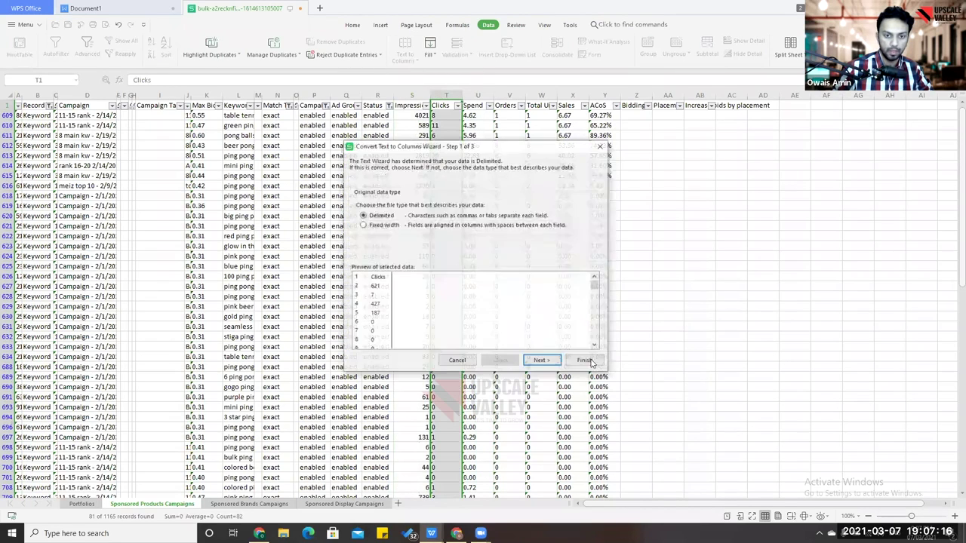
left_click(585, 361)
Convert the Spend and Orders columns from text to numbers with Text to Columns, keeping the default Delimited setting.
left_click(478, 95)
left_click(406, 56)
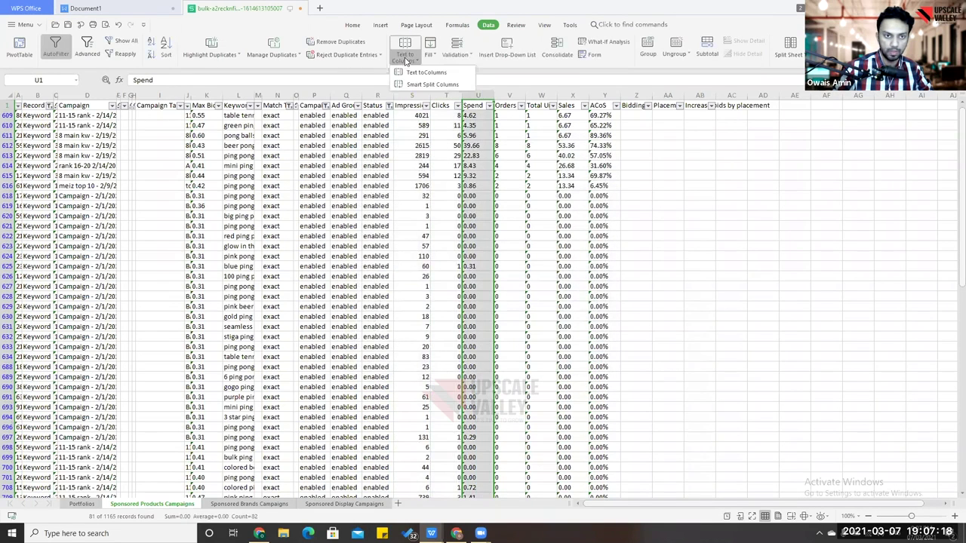
left_click(426, 72)
left_click(586, 360)
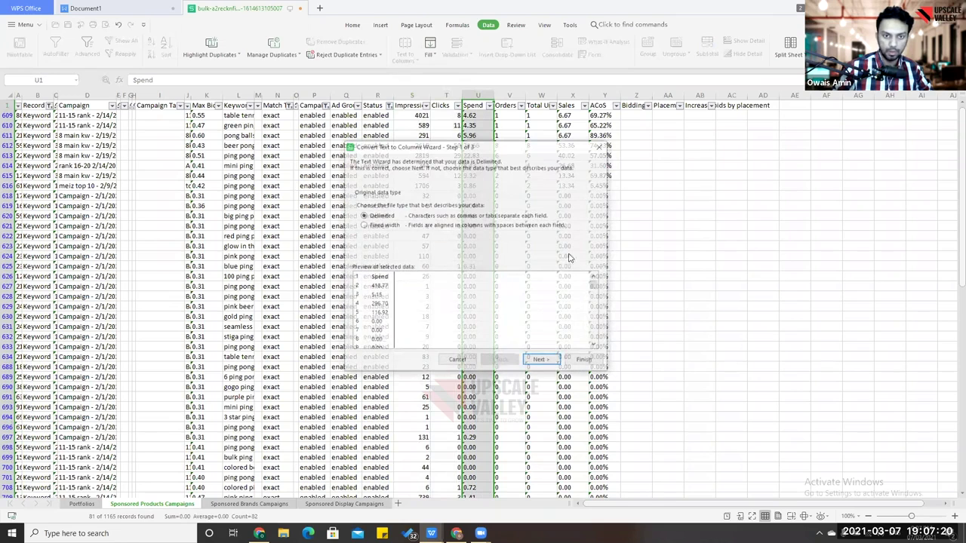
left_click(500, 96)
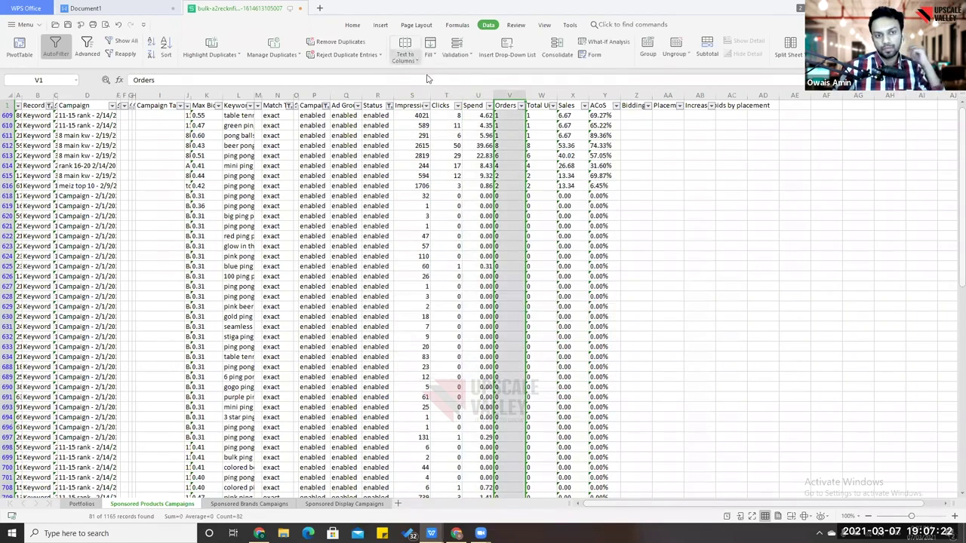
left_click(406, 56)
left_click(437, 73)
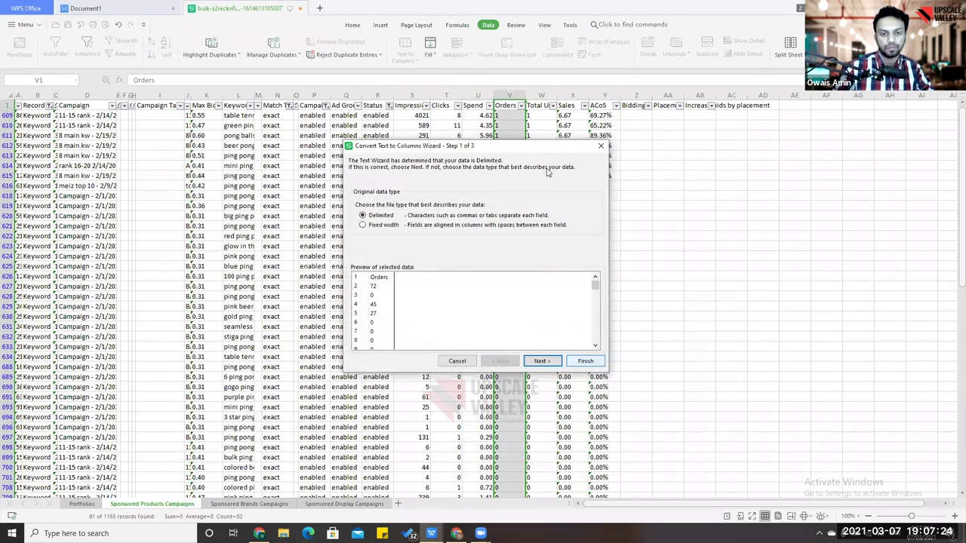
left_click(585, 361)
Convert the Total Units and Sales columns from text to numbers with Text to Columns, keeping the default Delimited setting.
left_click(541, 96)
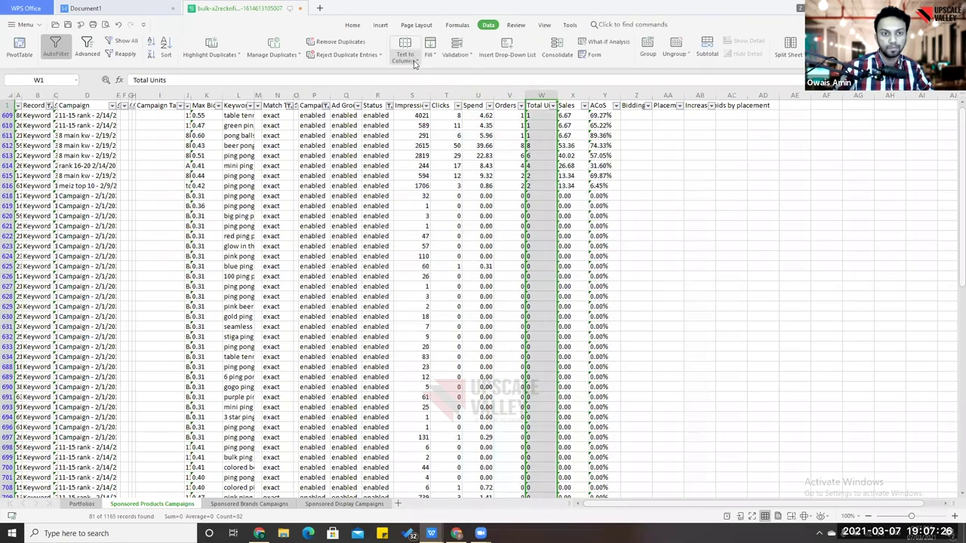
left_click(406, 56)
left_click(426, 74)
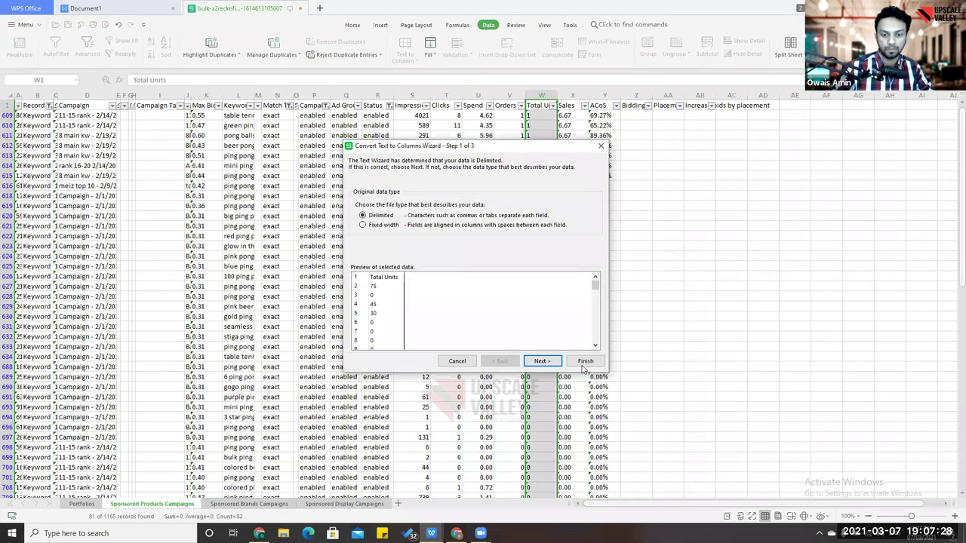
left_click(585, 361)
left_click(573, 96)
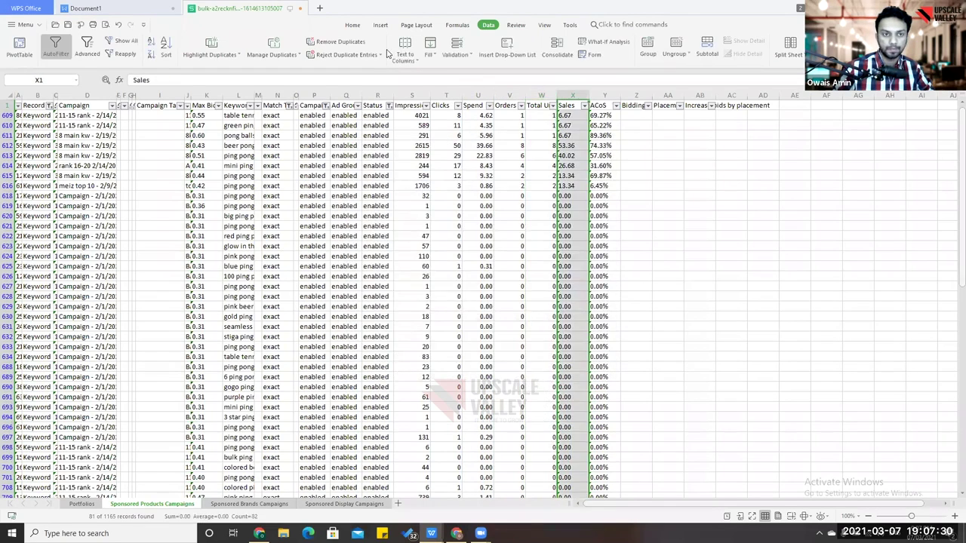
left_click(406, 55)
left_click(426, 73)
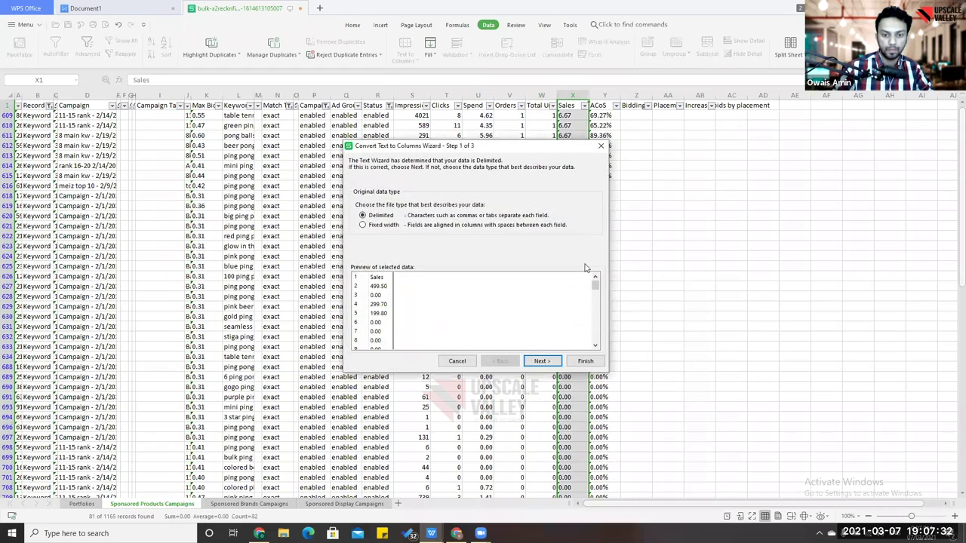
left_click(584, 360)
Convert the ACoS column from text to numeric percentages with Text to Columns, keeping the default settings.
left_click(604, 95)
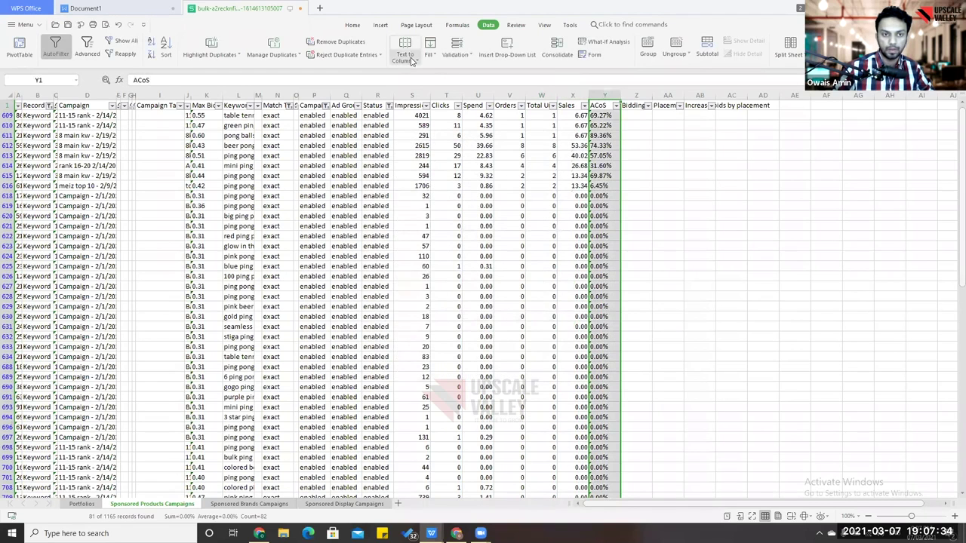
left_click(406, 56)
left_click(426, 73)
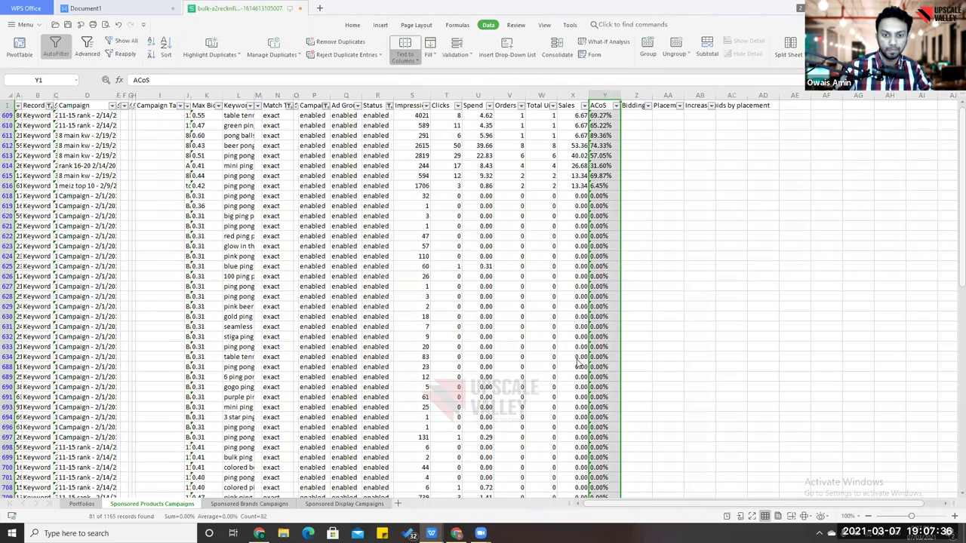
left_click(540, 358)
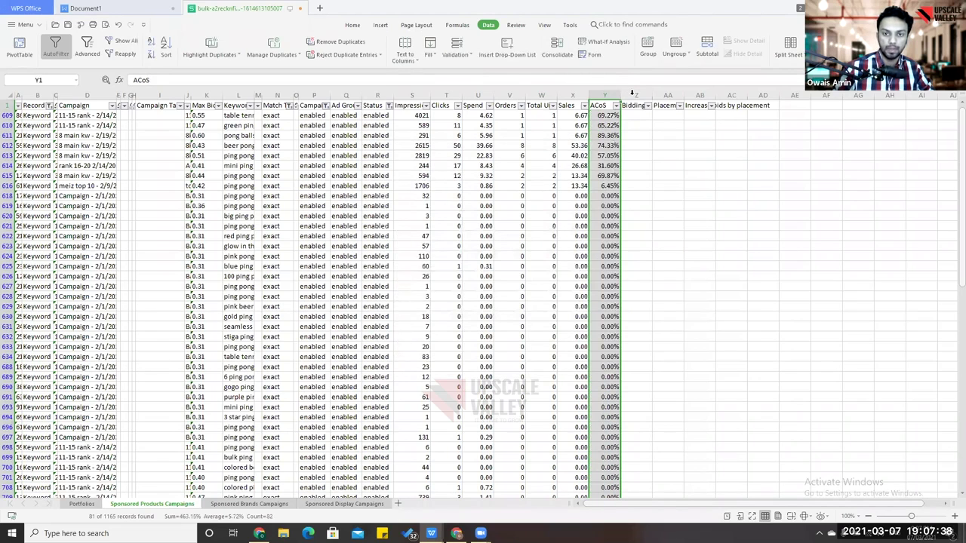
Insert one blank column and five more between the ACoS and Bidding strategy columns.
right_click(636, 96)
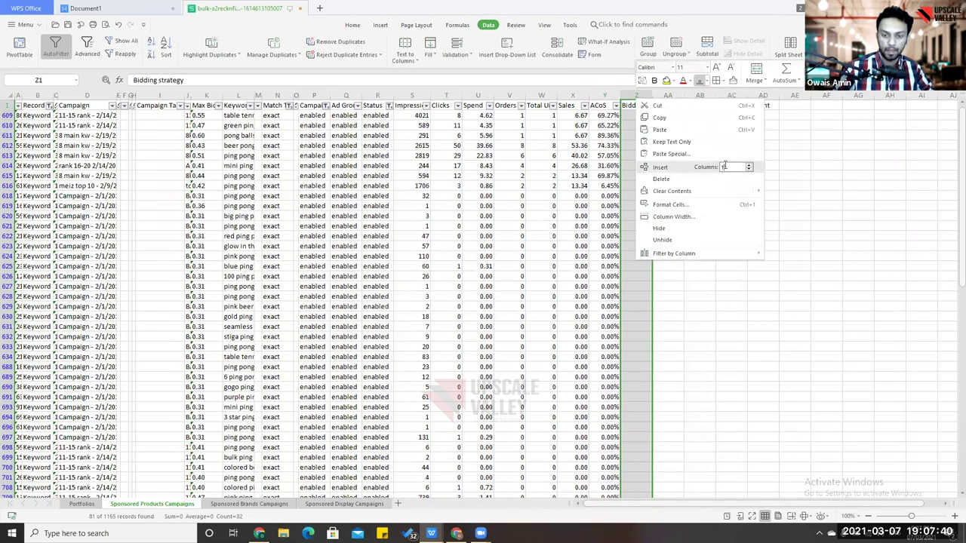
left_click(724, 163)
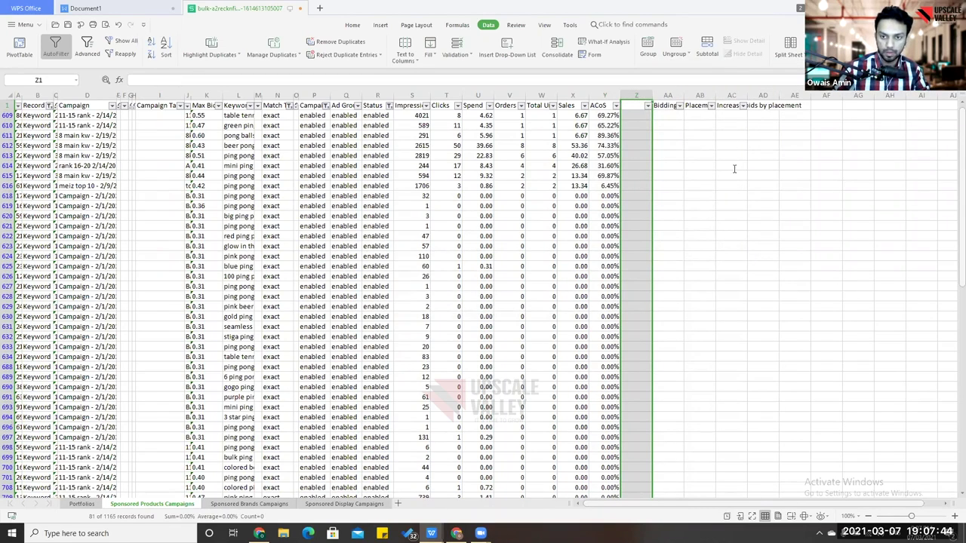
key("shift+F10")
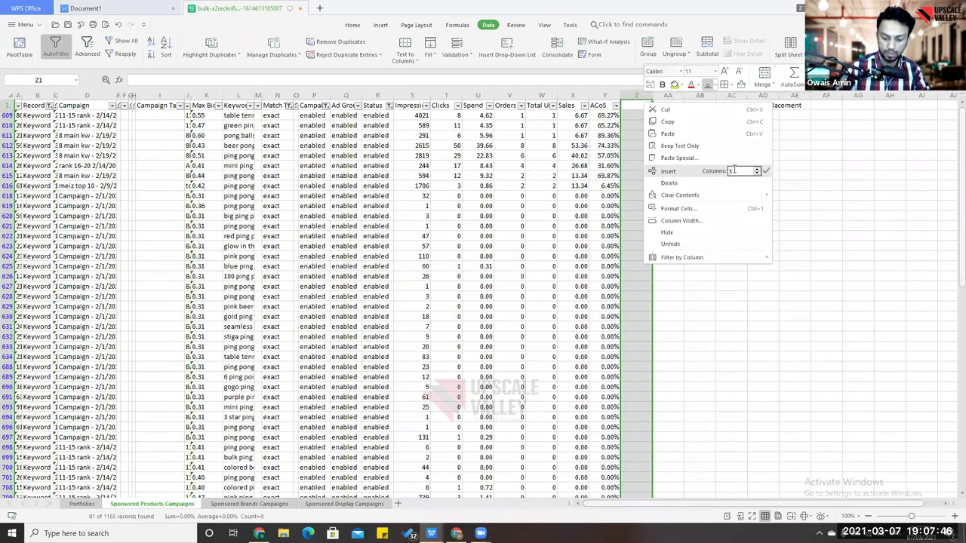
key("Return")
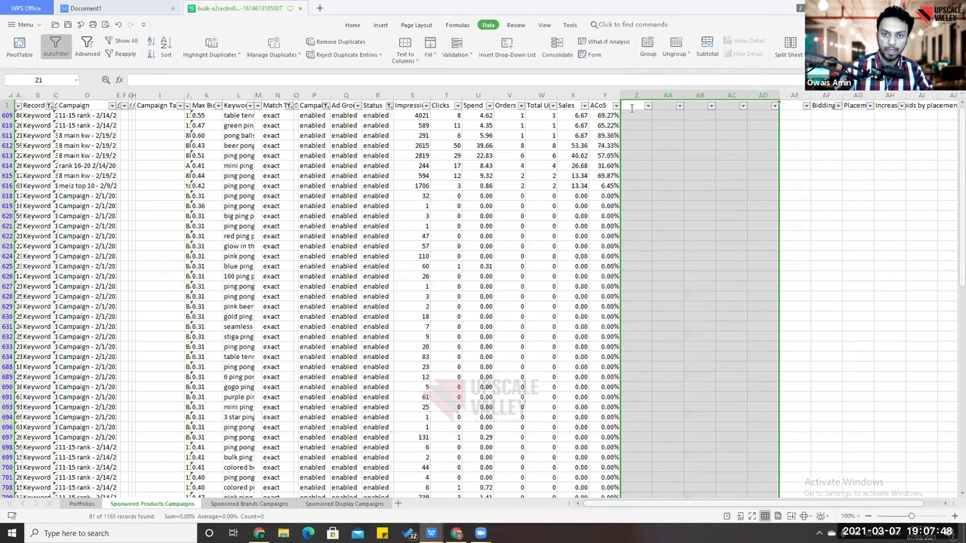
Enter the headers CTR, CVR and CPC in cells Z1, AA1 and AB1.
double_click(630, 108)
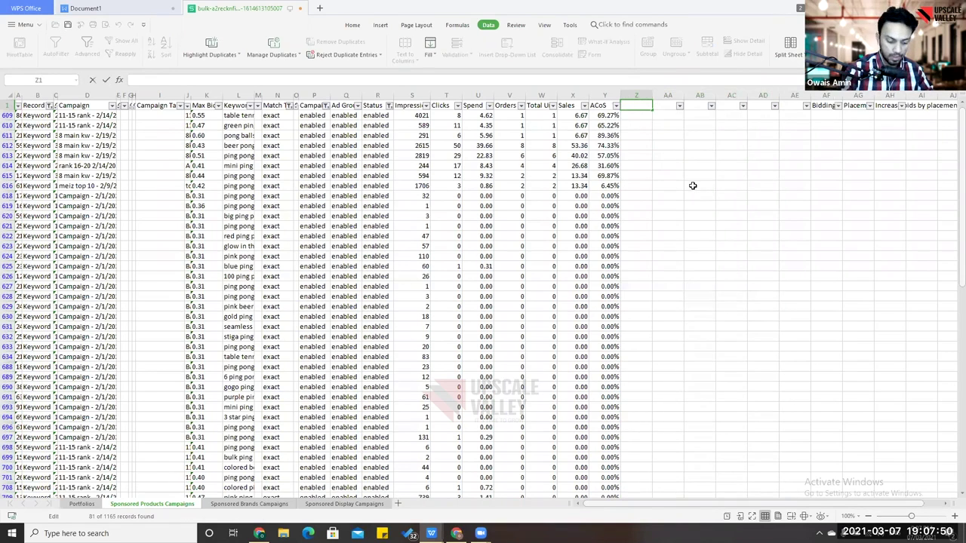
type("CTR")
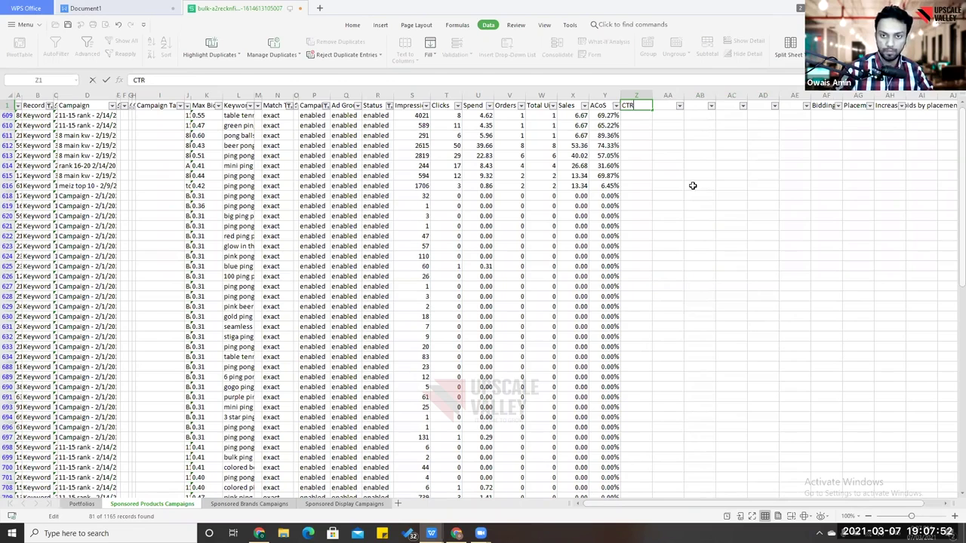
key("Tab")
type("CVR")
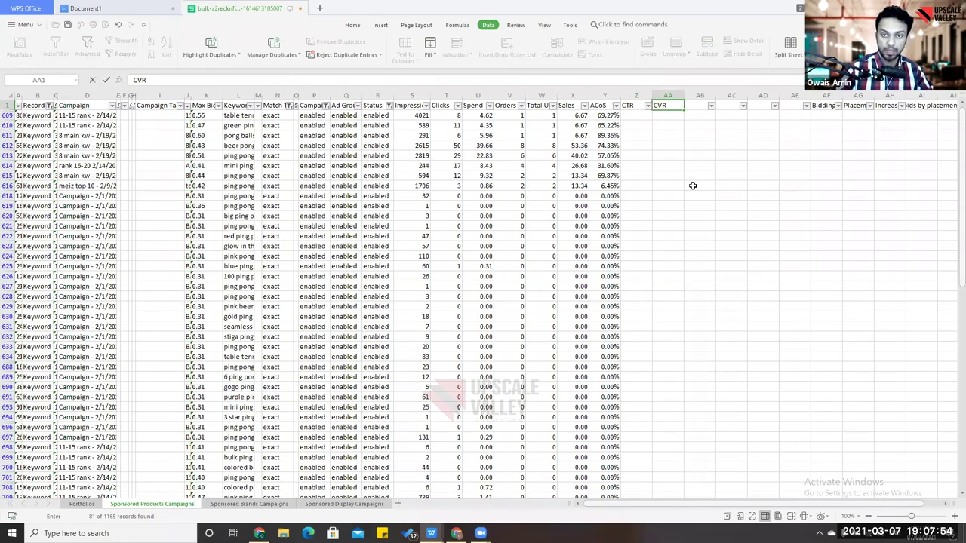
key("Tab")
type("CP")
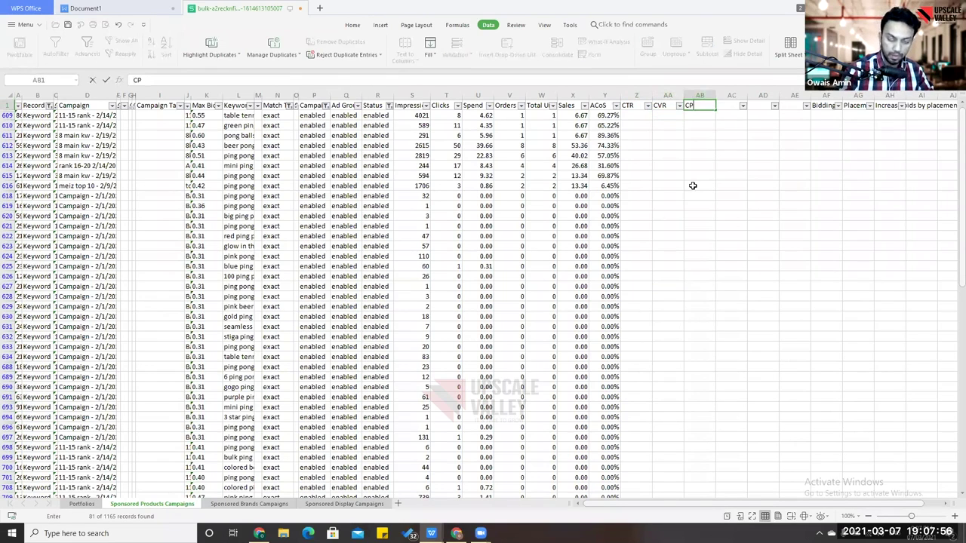
key("Tab")
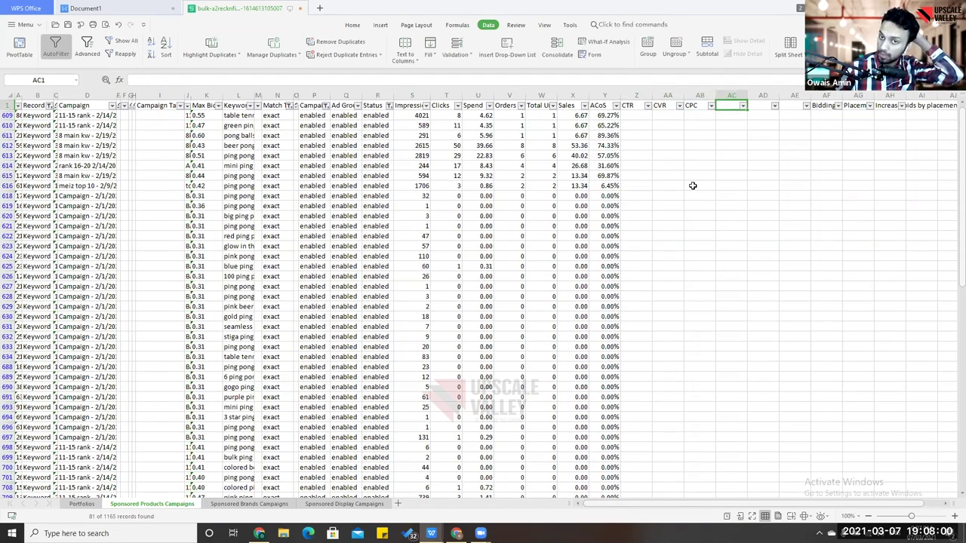
Enter the headers Click/Order in AC1 and CPA in AD1, widening the Click/Order column slightly.
type("Clic")
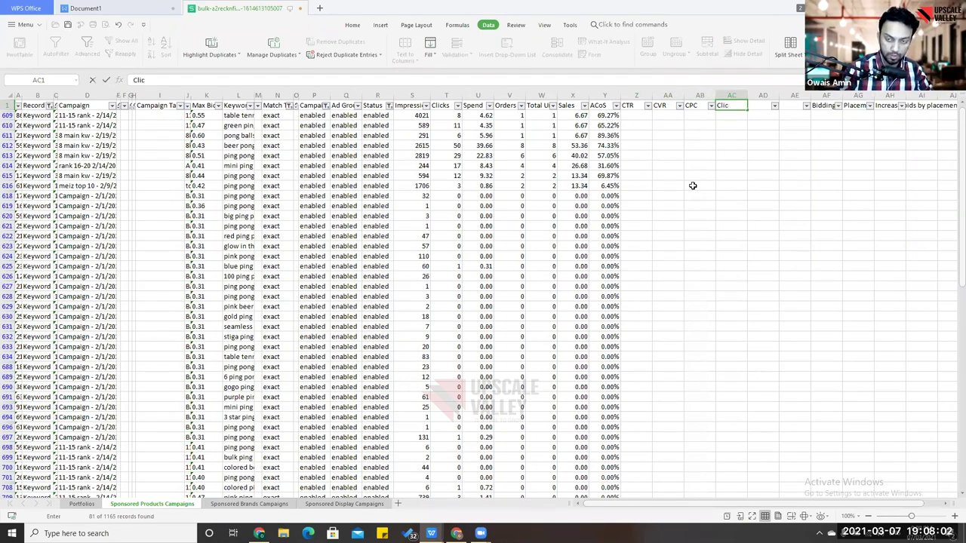
type("k/Order")
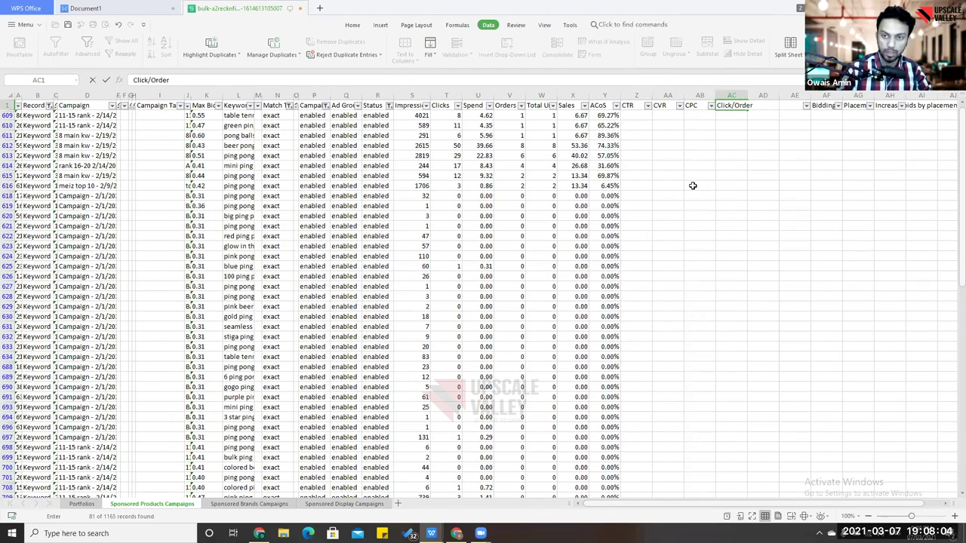
key("Return")
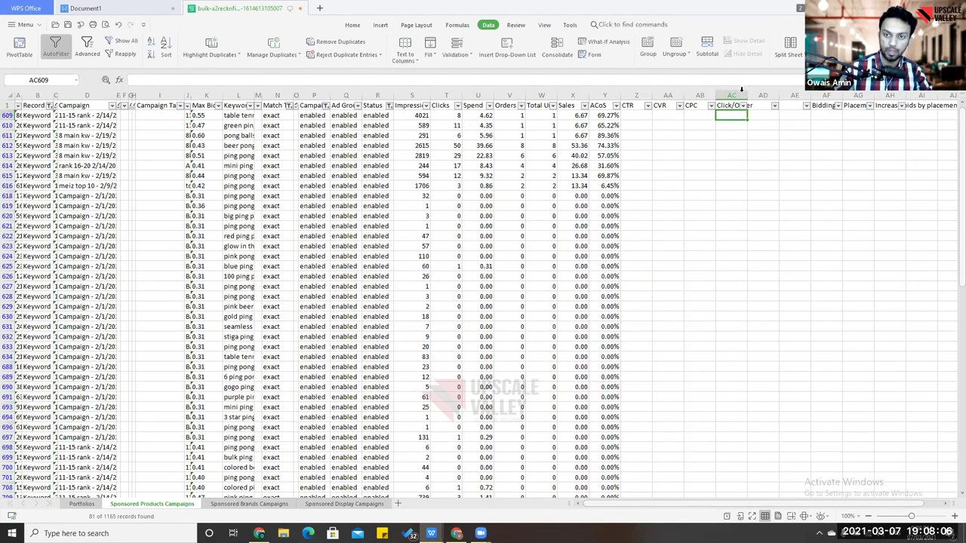
left_click_drag(747, 93, 758, 93)
double_click(770, 105)
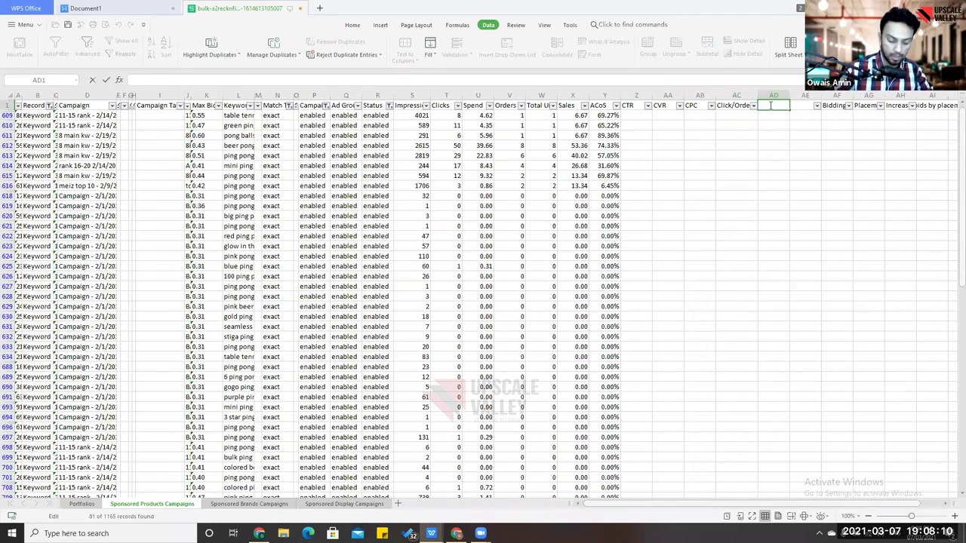
type("CPA")
key("Tab")
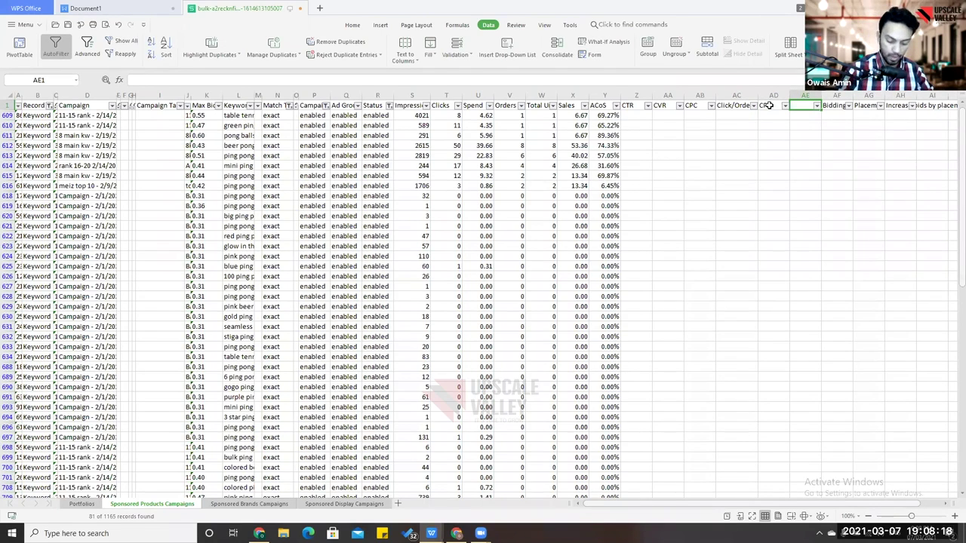
type("Max")
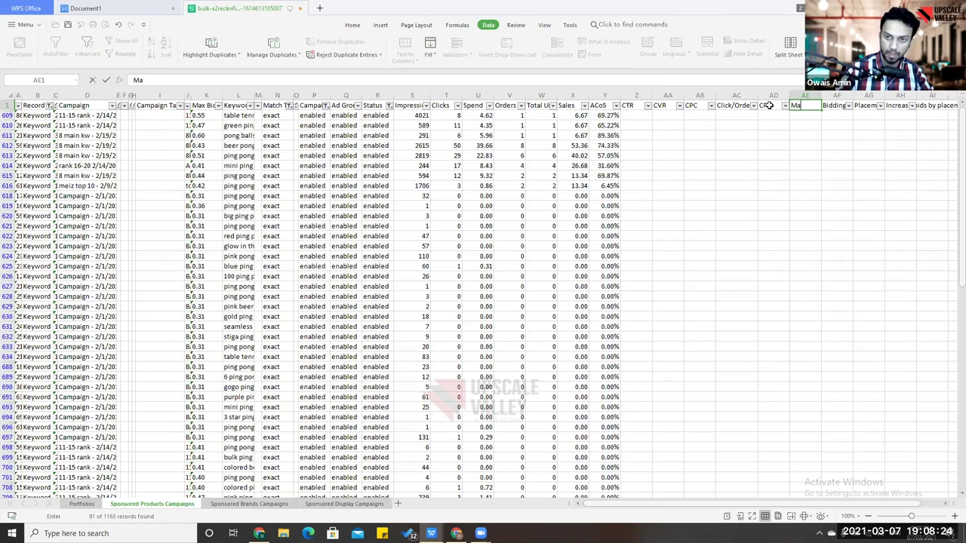
key("BackSpace")
key("BackSpace")
key("Return")
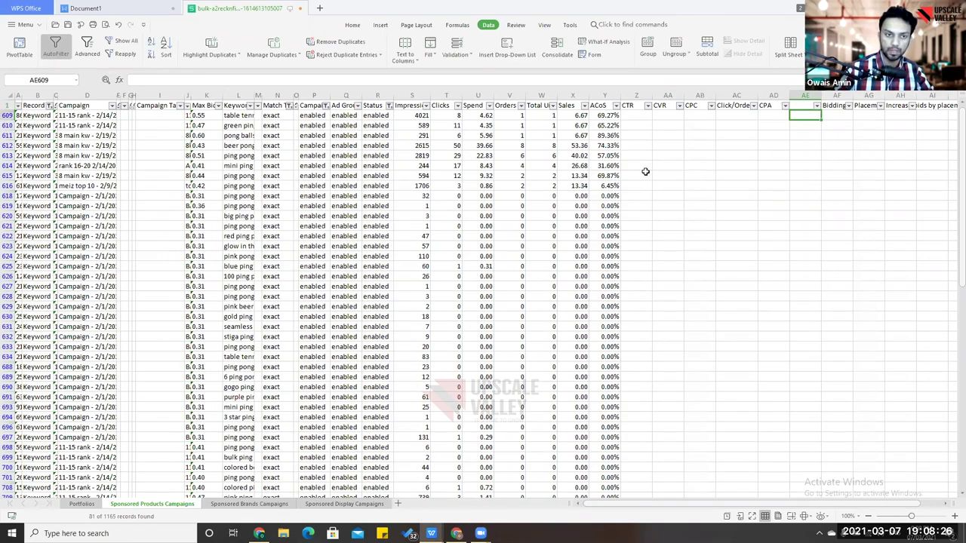
Calculate CTR in cell Z609 as clicks divided by impressions with the formula =T609/S609.
left_click(633, 115)
type("=")
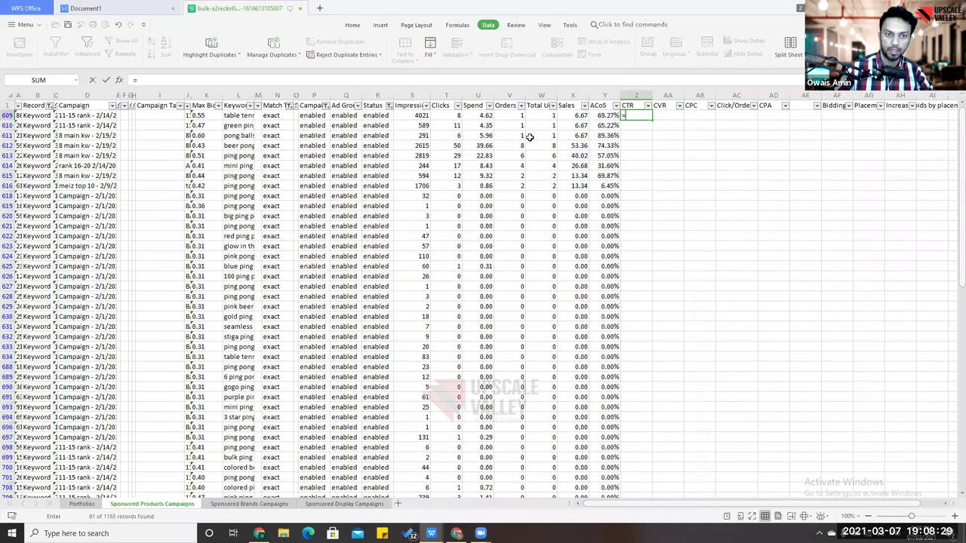
left_click(453, 114)
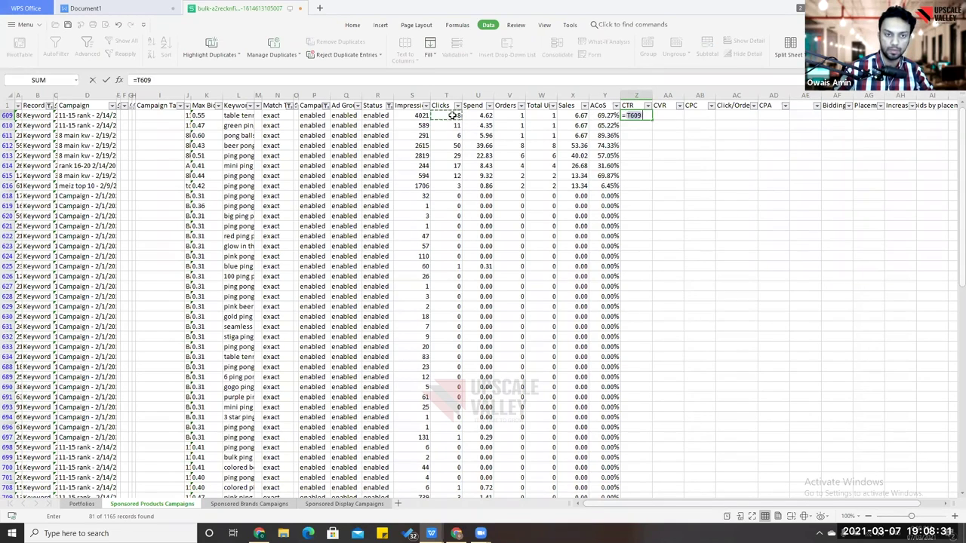
type("/")
left_click(413, 113)
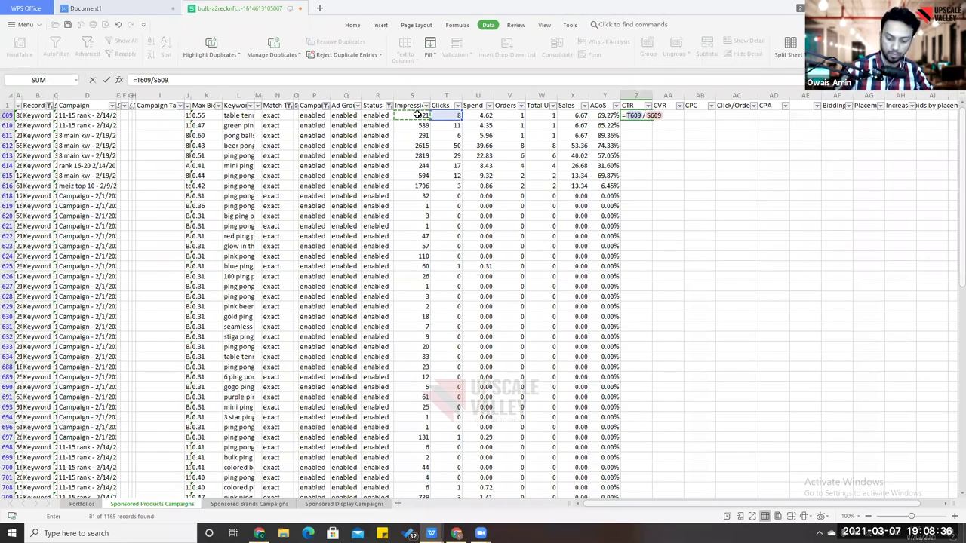
key("Return")
Format the CTR value in Z609 as a percentage with two decimals and fill the formula down the column.
left_click(635, 118)
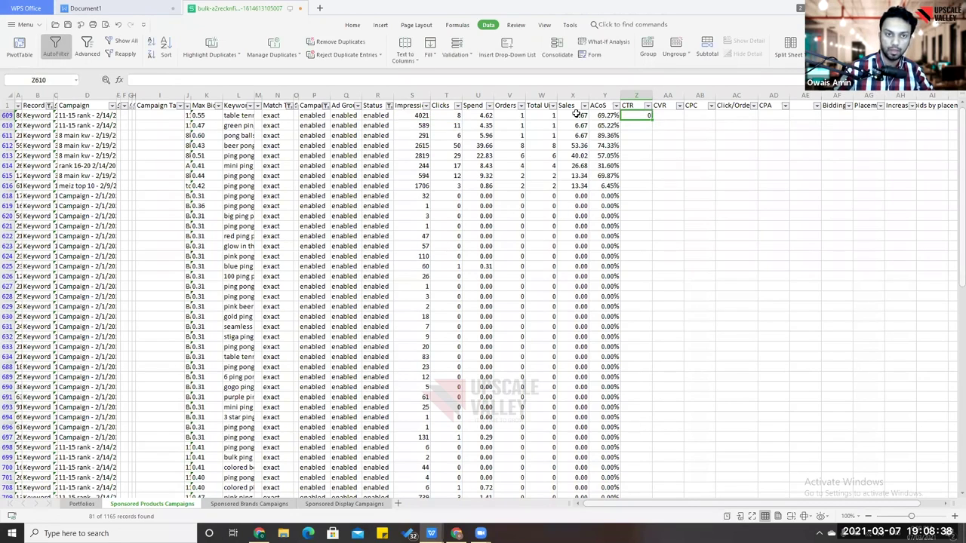
left_click(352, 25)
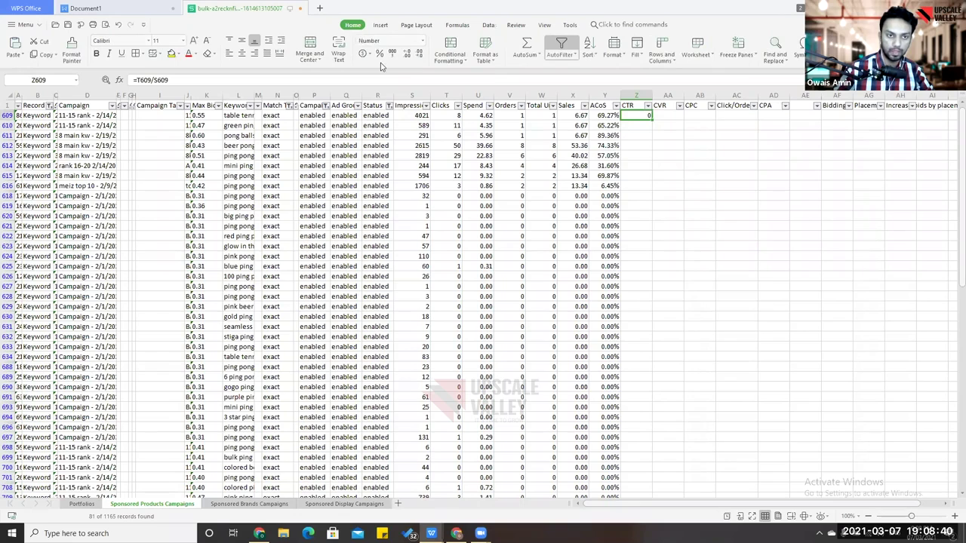
left_click(379, 53)
left_click(407, 53)
left_click(408, 52)
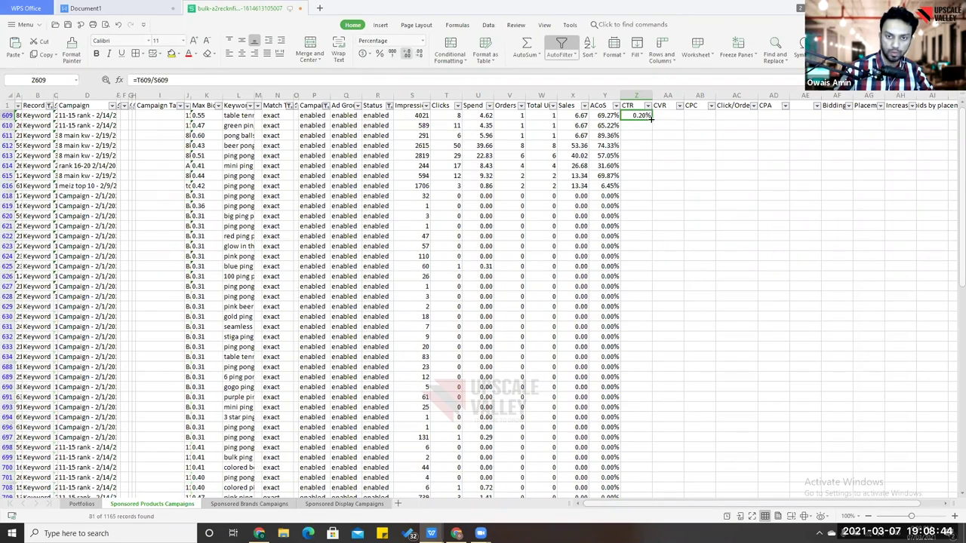
double_click(653, 118)
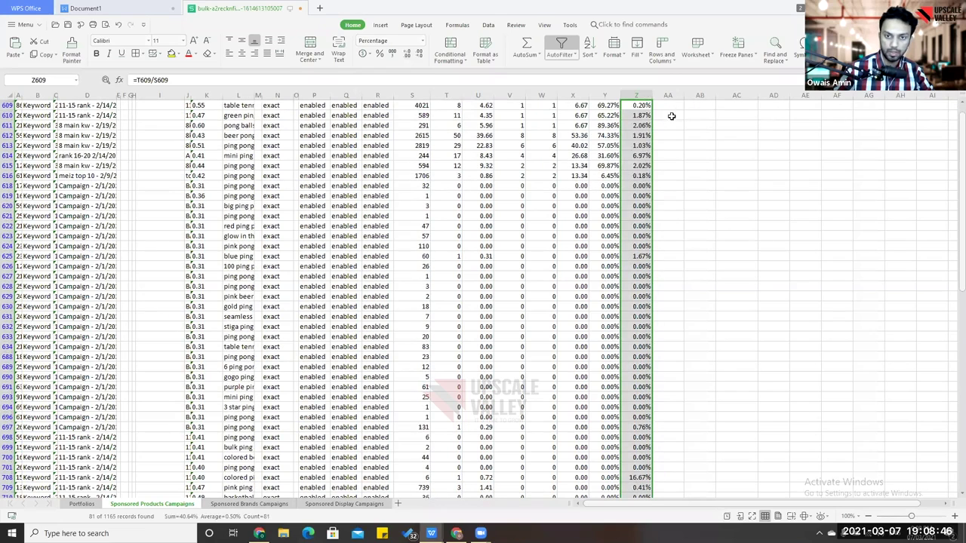
left_click(669, 114)
type("=")
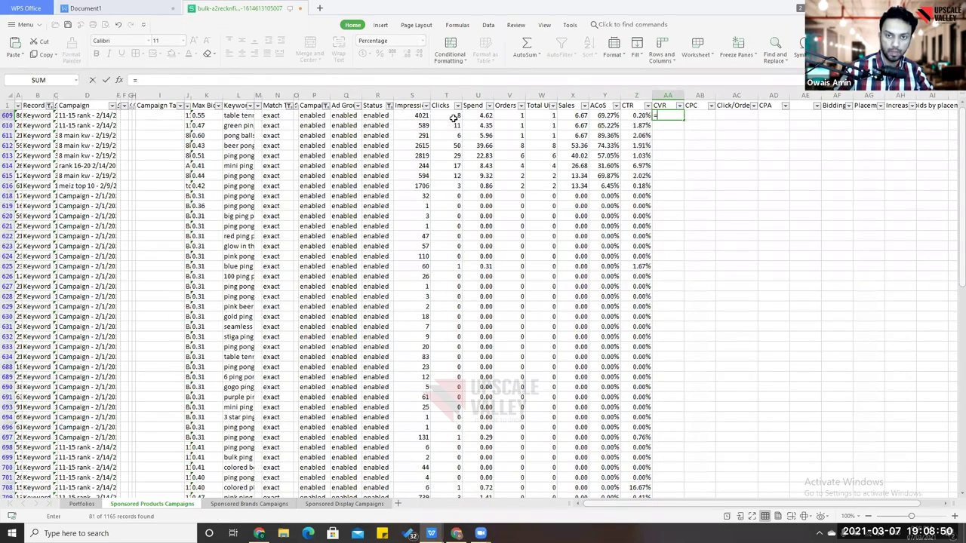
left_click(516, 116)
type("/")
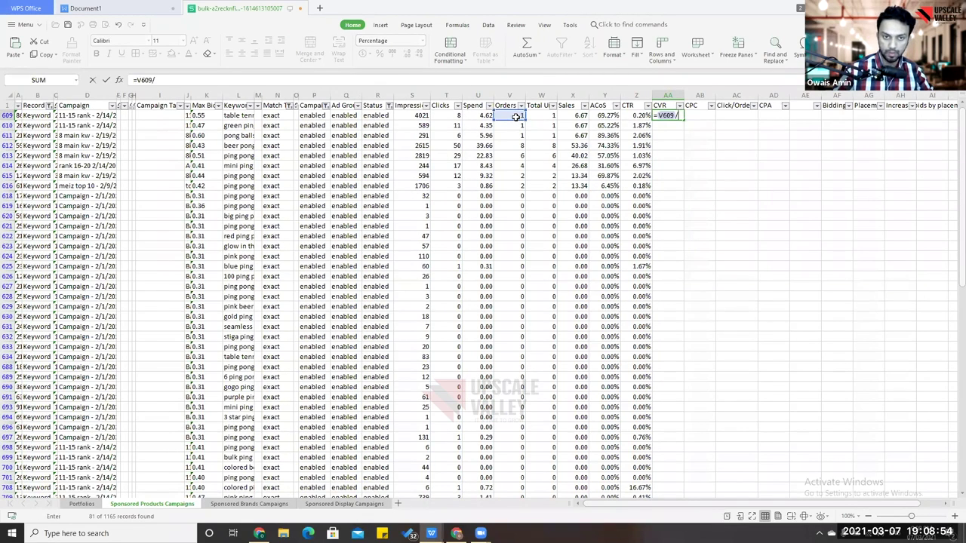
left_click(457, 116)
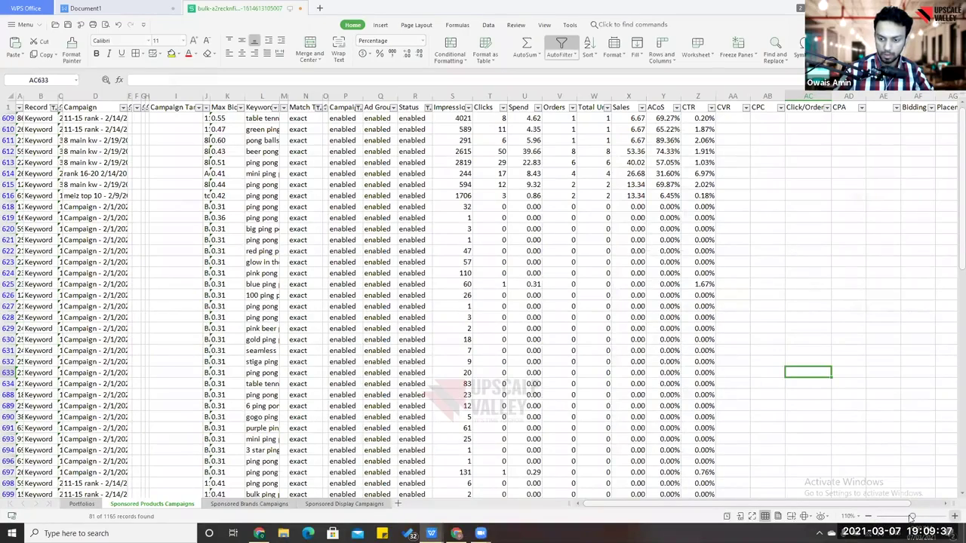
Zoom the sheet to 140% with the performance columns and the new metric columns in view.
left_click(953, 517)
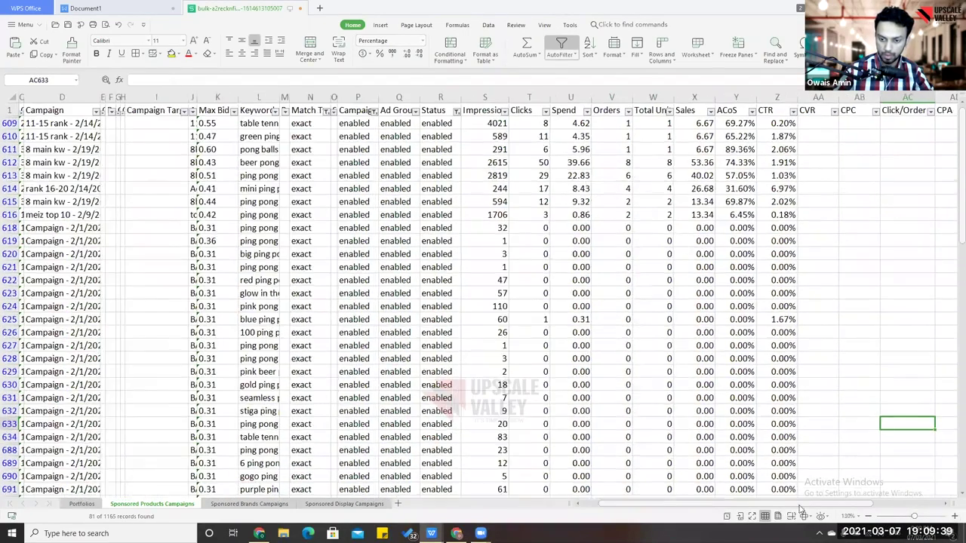
scroll(845, 510, "up", 1)
scroll(850, 508, "up", 1)
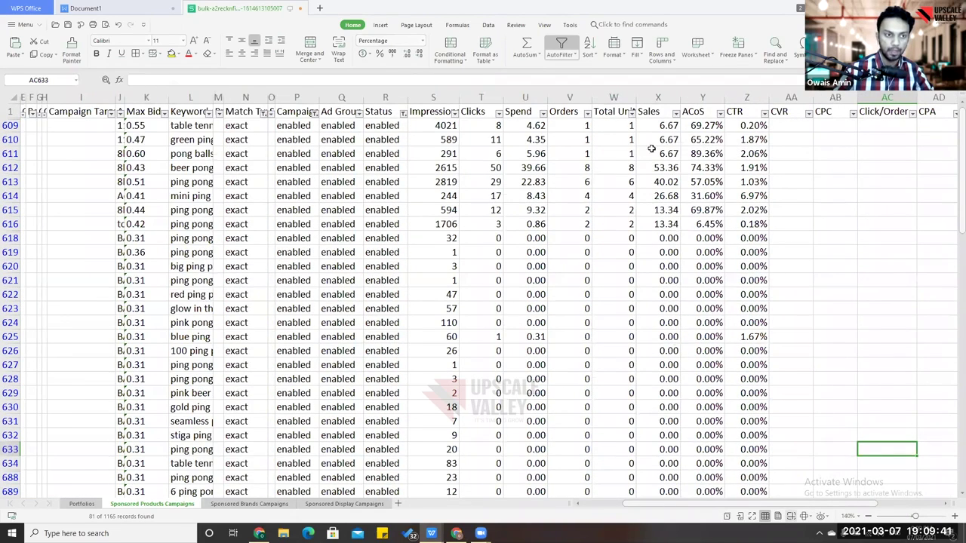
Calculate CVR in cell AA609 as orders divided by clicks with the formula =V609/T609.
scroll(652, 148, "right", 3)
left_click(614, 131)
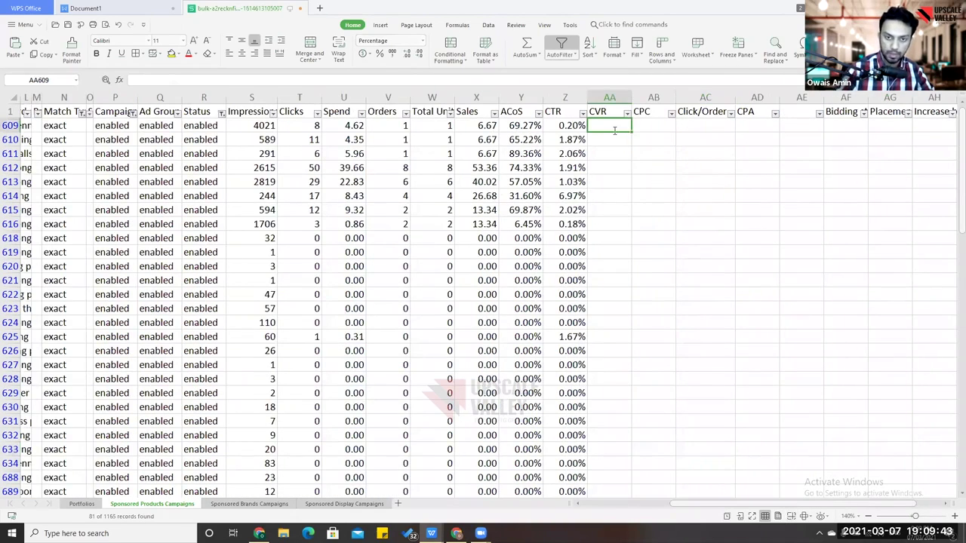
type("=")
left_click(386, 126)
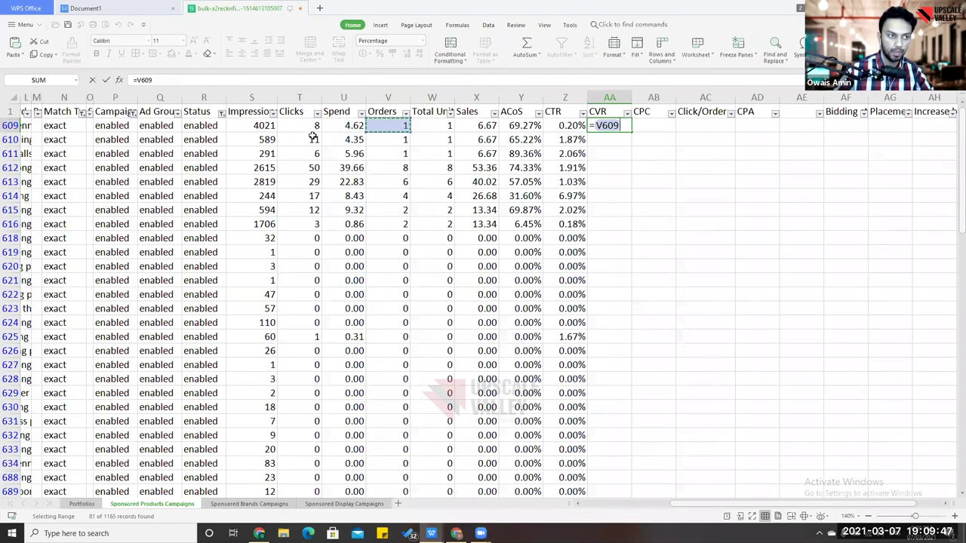
type("/")
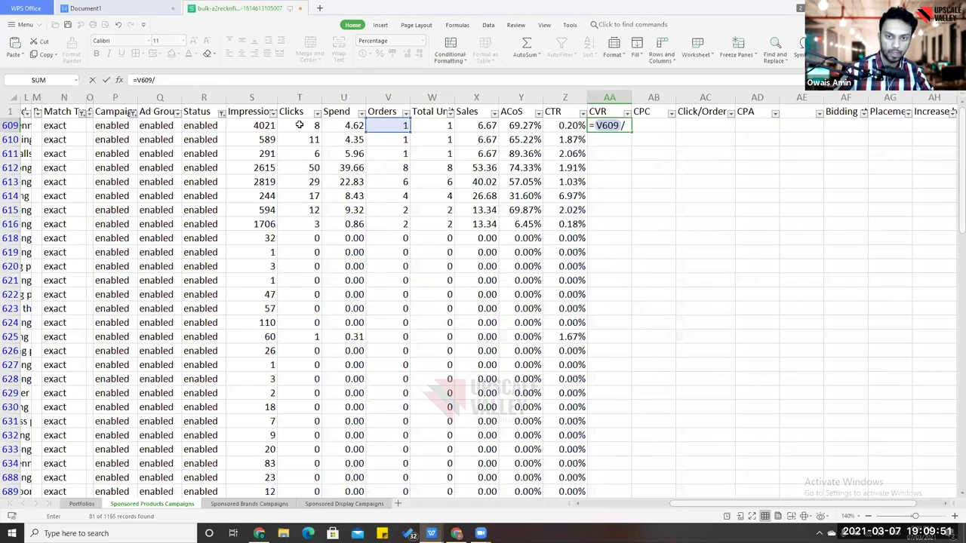
left_click(299, 126)
key("Return")
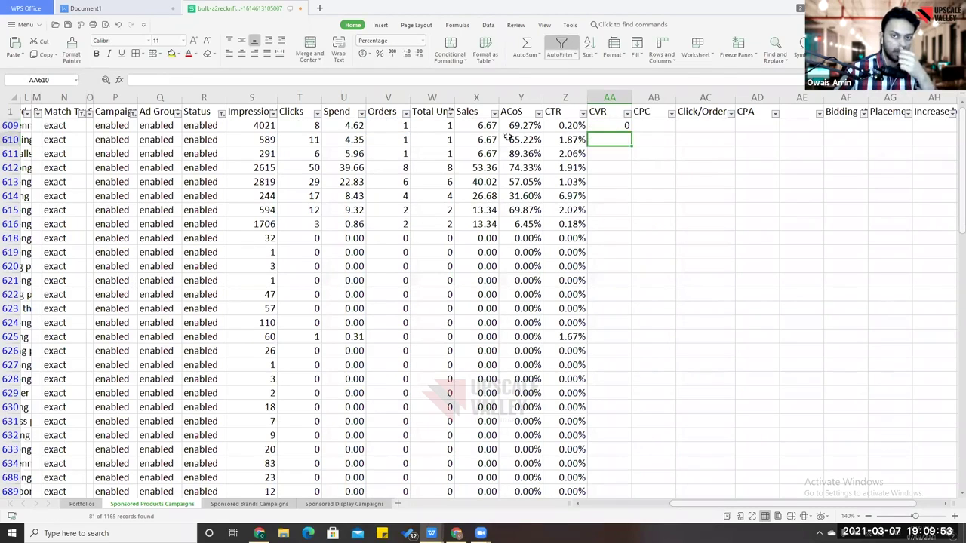
Format the CVR value in AA609 as a percentage with two decimals and fill the formula down the column.
key("Up")
left_click(380, 53)
left_click(405, 54)
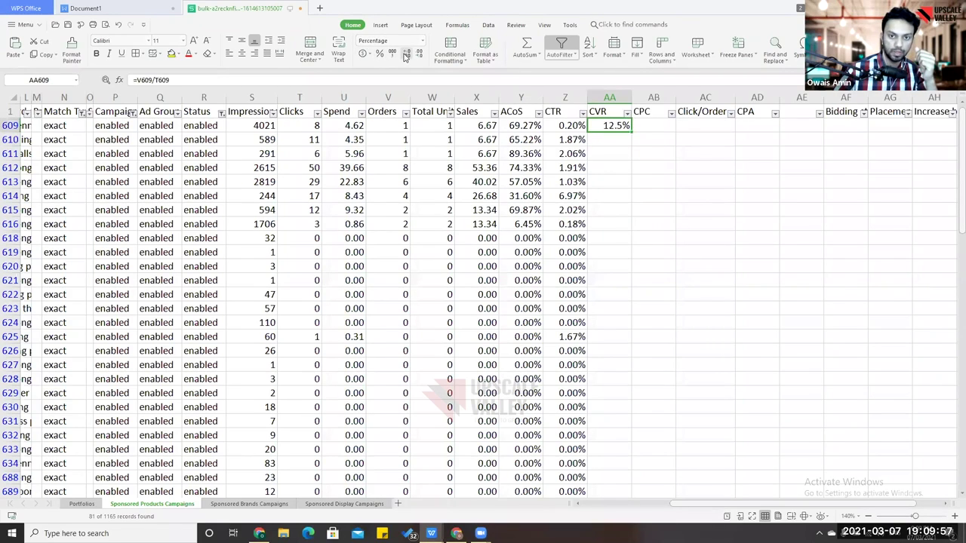
left_click(406, 54)
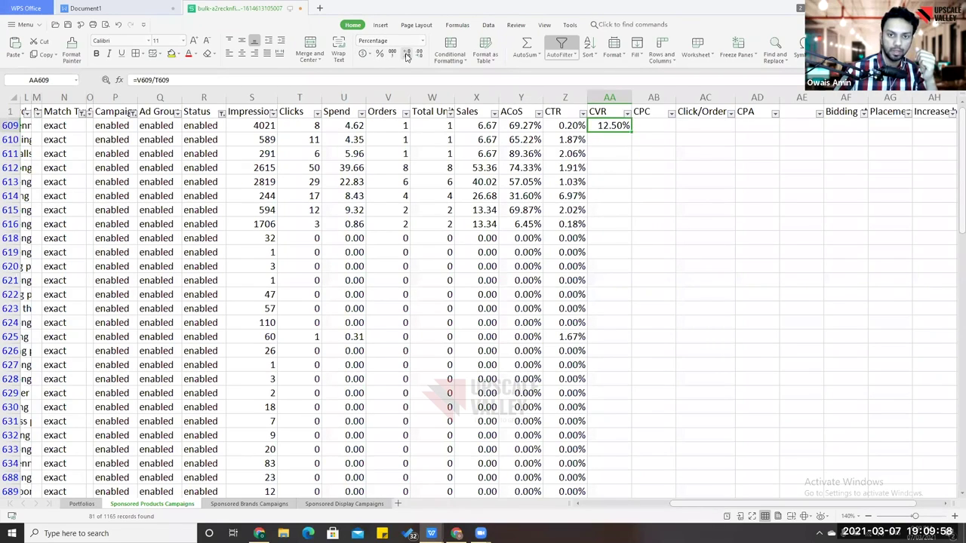
double_click(631, 130)
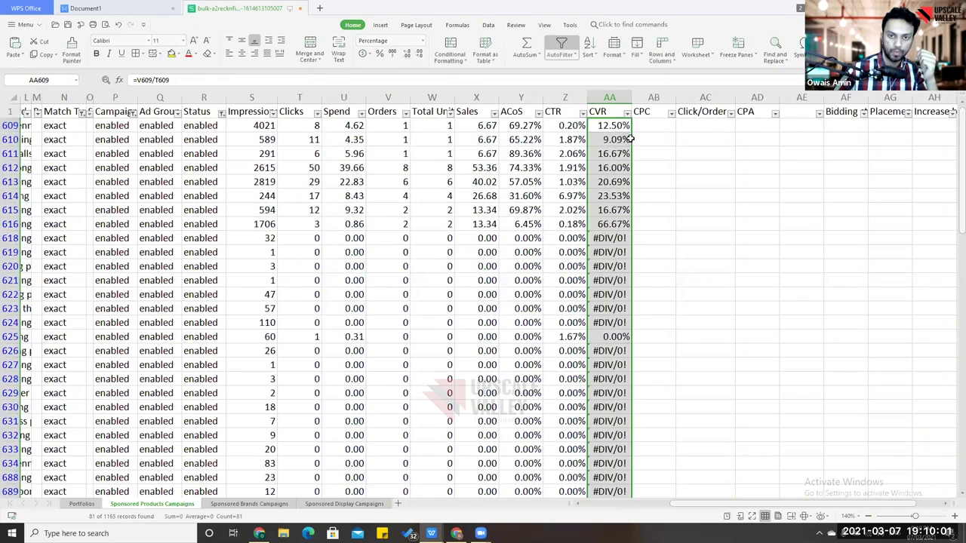
Calculate CPC in AB609 as spend divided by clicks with =U609/T609 and fill the formula down the column.
left_click(649, 128)
type("=")
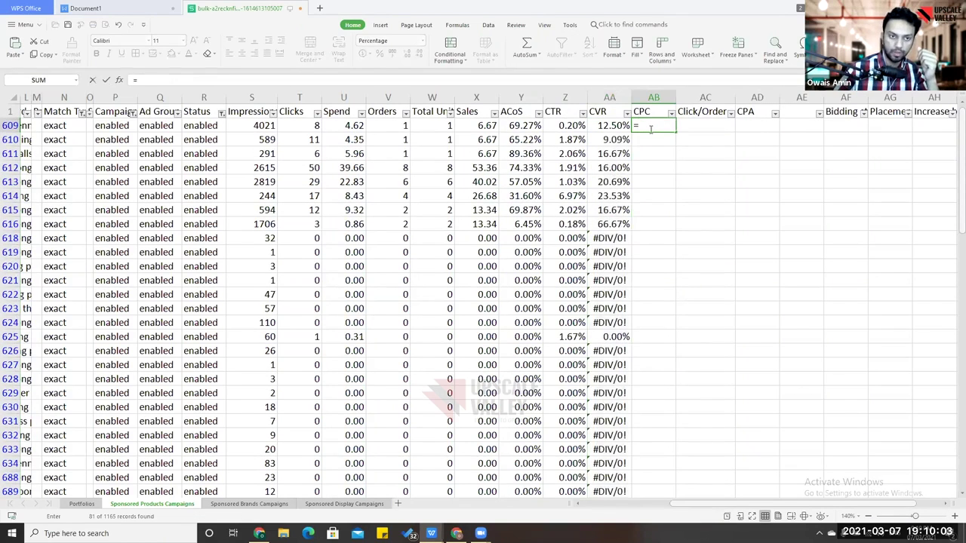
left_click(354, 127)
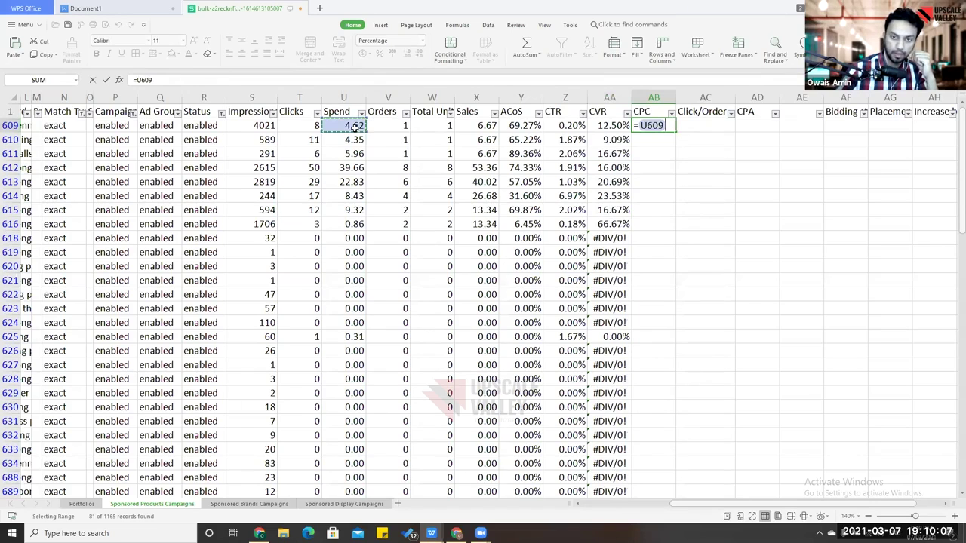
type("/")
left_click(308, 125)
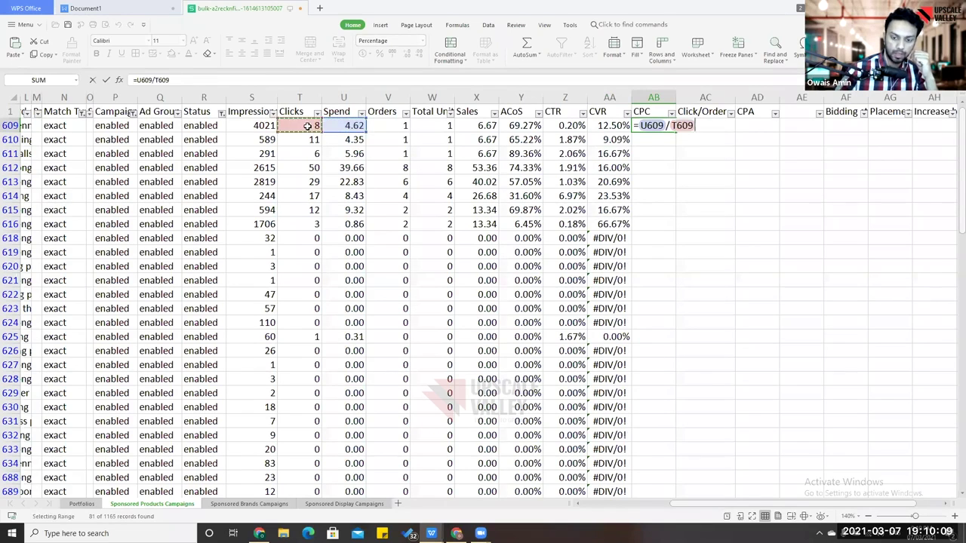
key("Return")
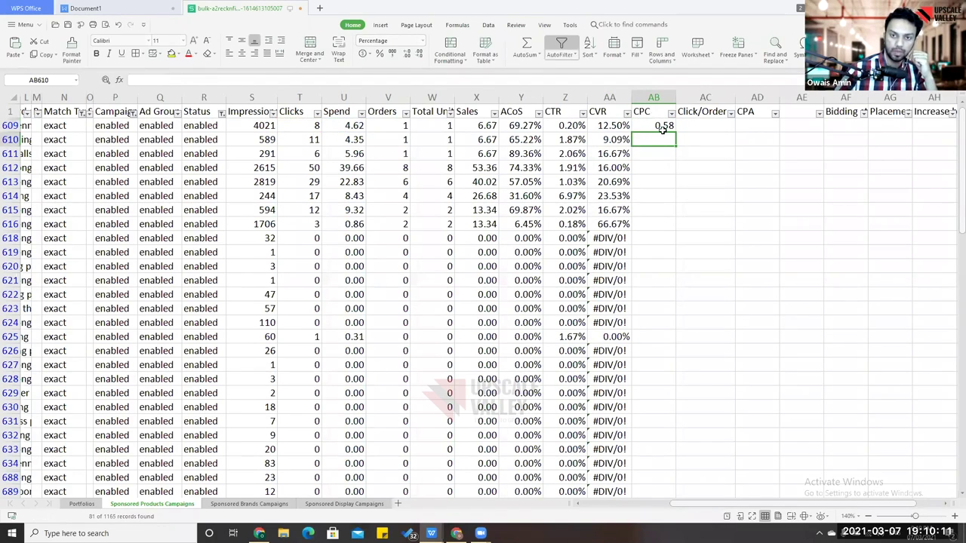
left_click(663, 129)
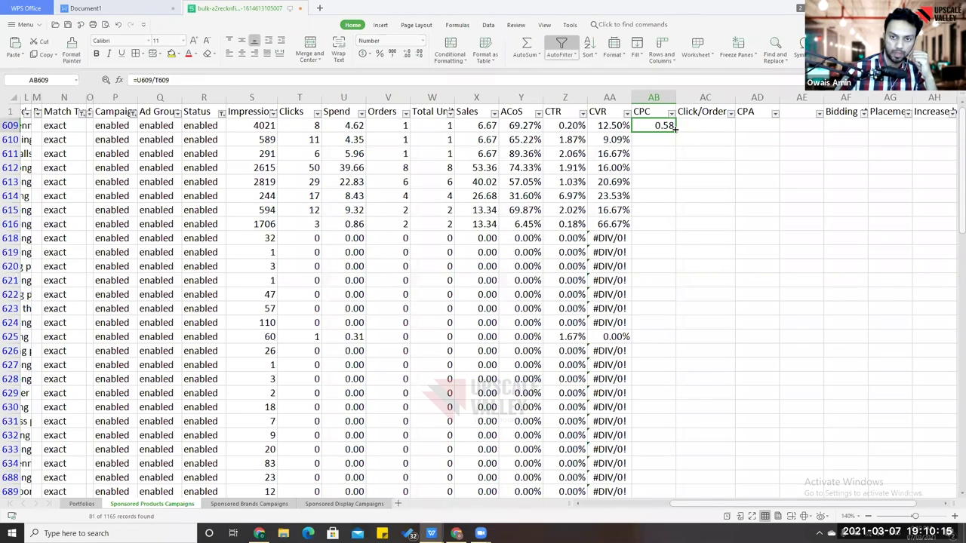
double_click(675, 129)
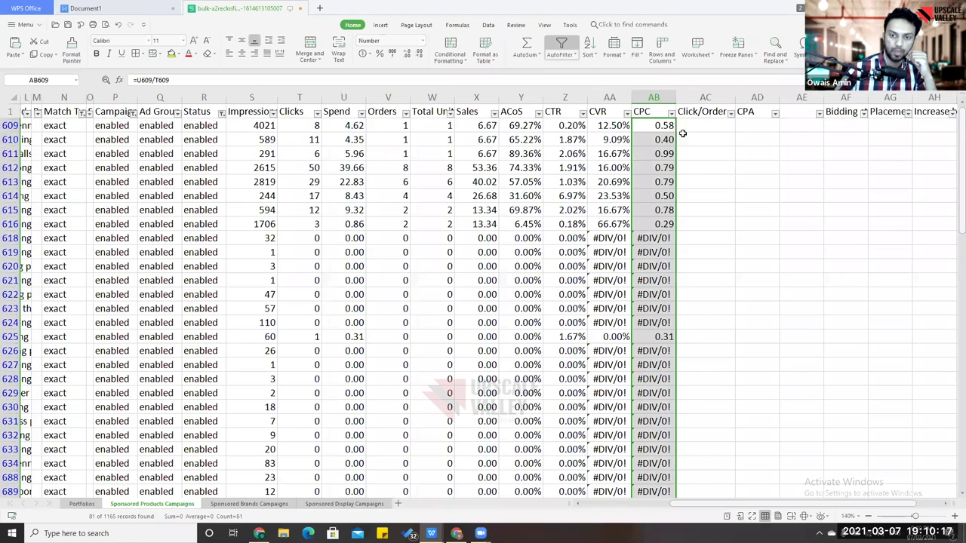
Calculate Click/Order in AC609 as clicks divided by orders with =T609/V609 and fill the formula down the column.
left_click(703, 125)
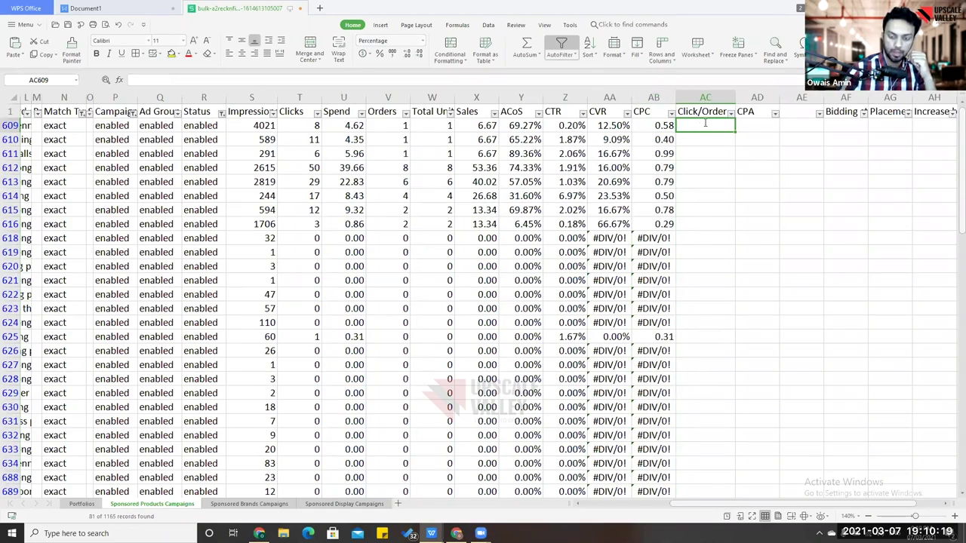
type("=")
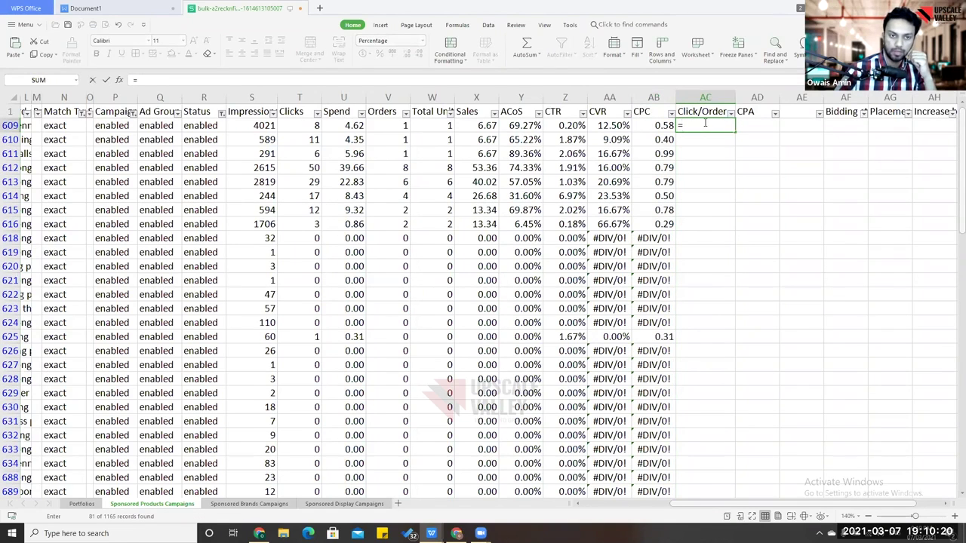
left_click(310, 126)
type("/")
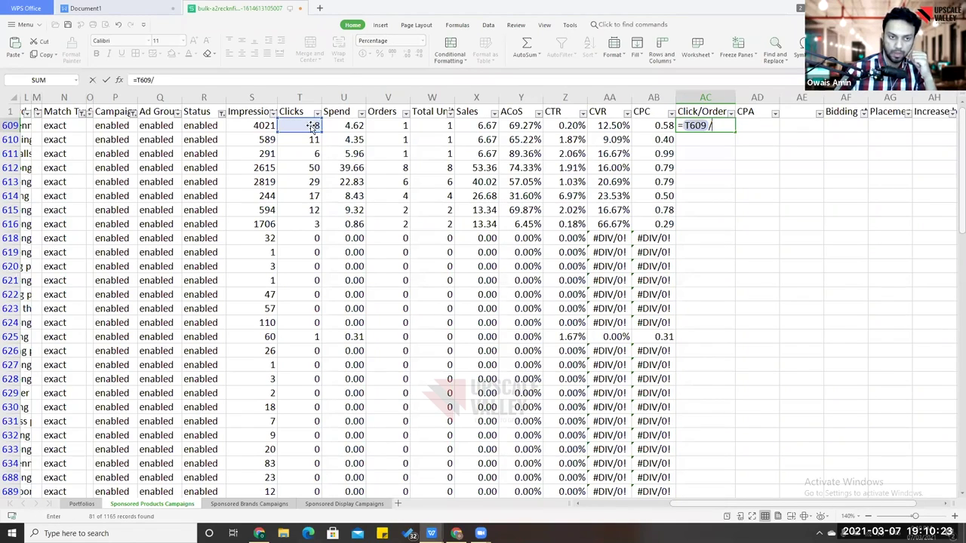
left_click(380, 126)
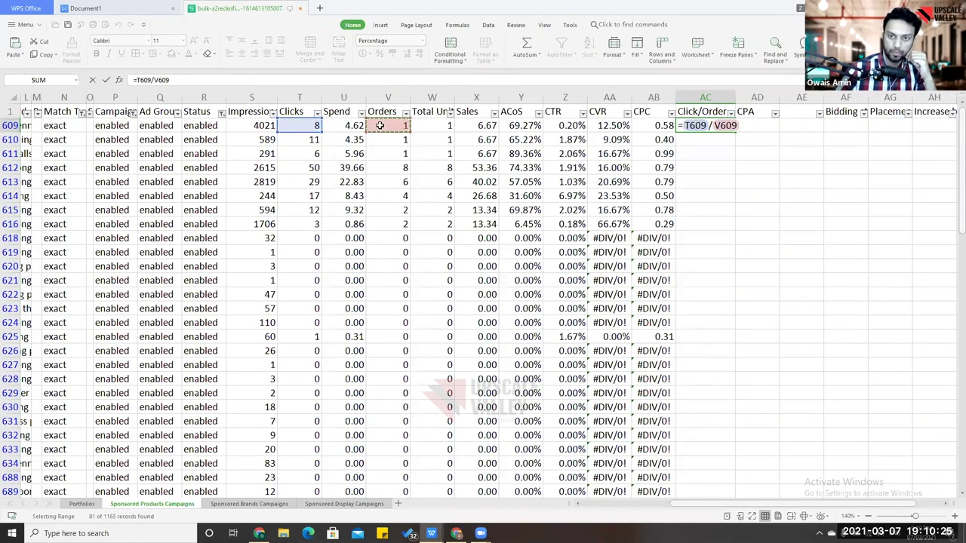
key("Return")
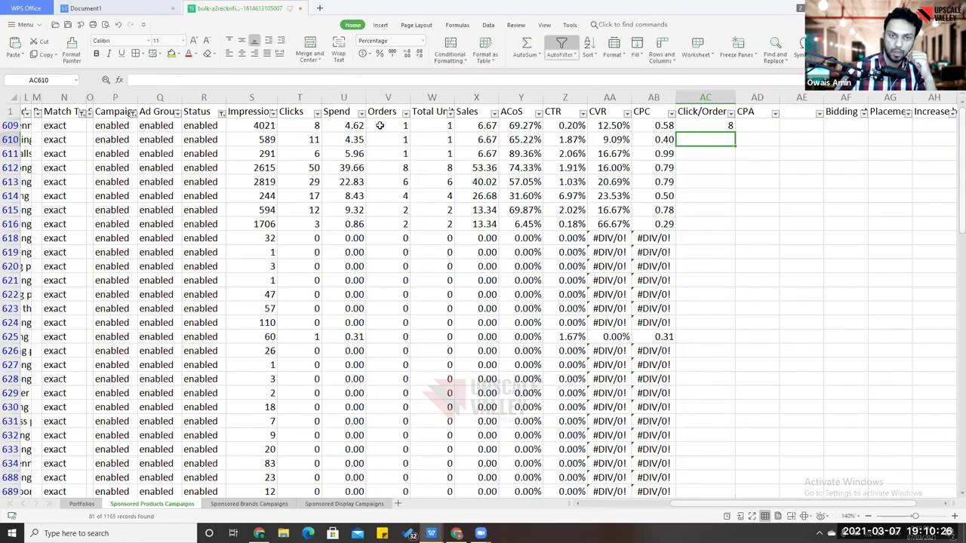
left_click(732, 129)
double_click(733, 130)
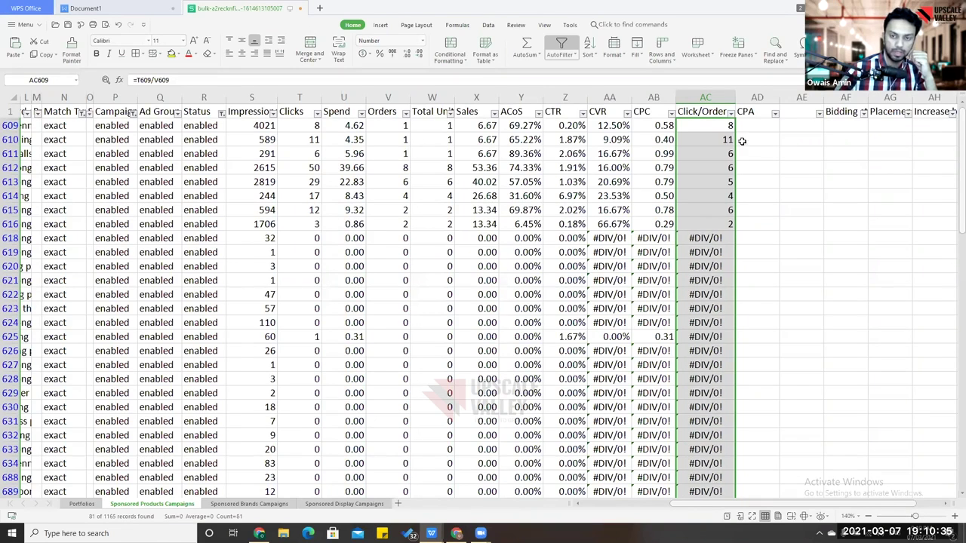
Calculate CPA in AD609 as CPC times Click/Order with =AB609*AC609 and fill the formula down the column.
left_click(760, 125)
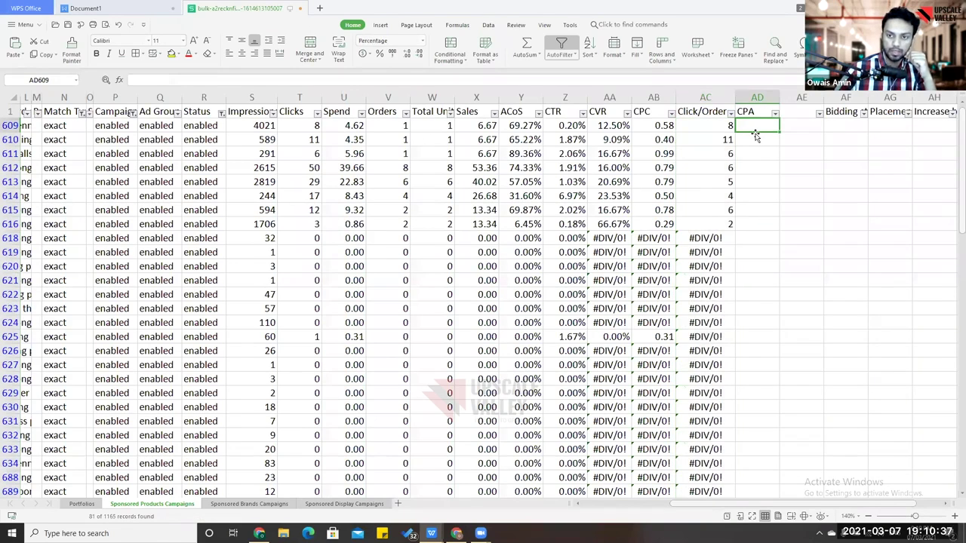
type("=")
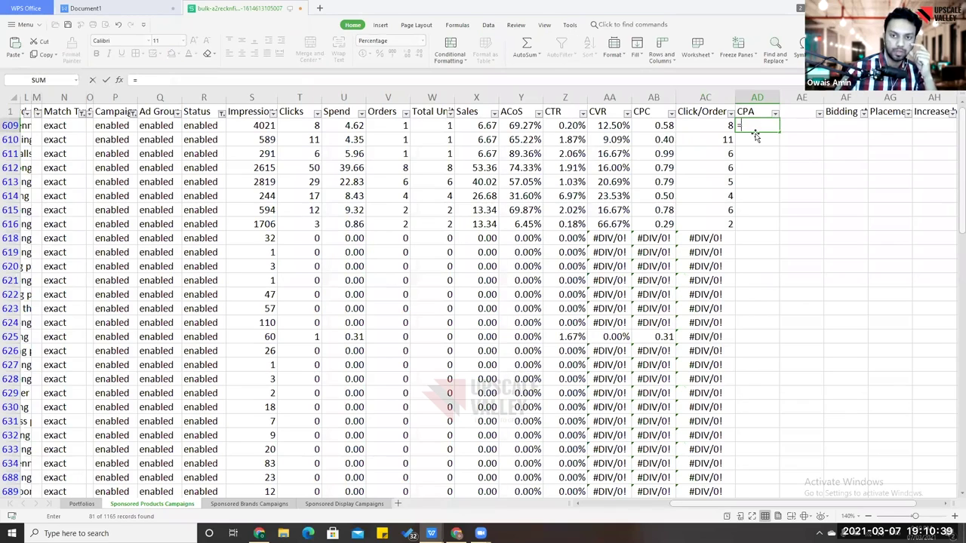
left_click(647, 126)
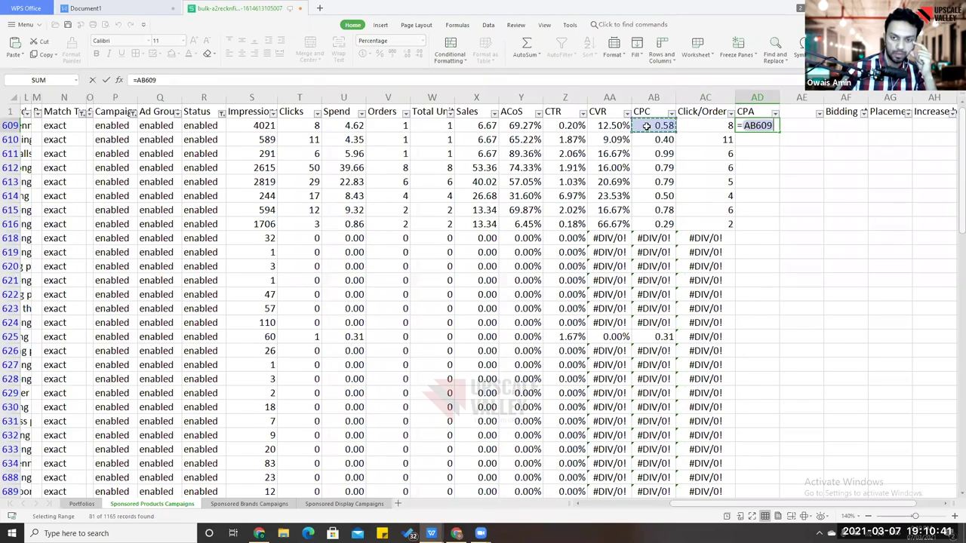
type("*")
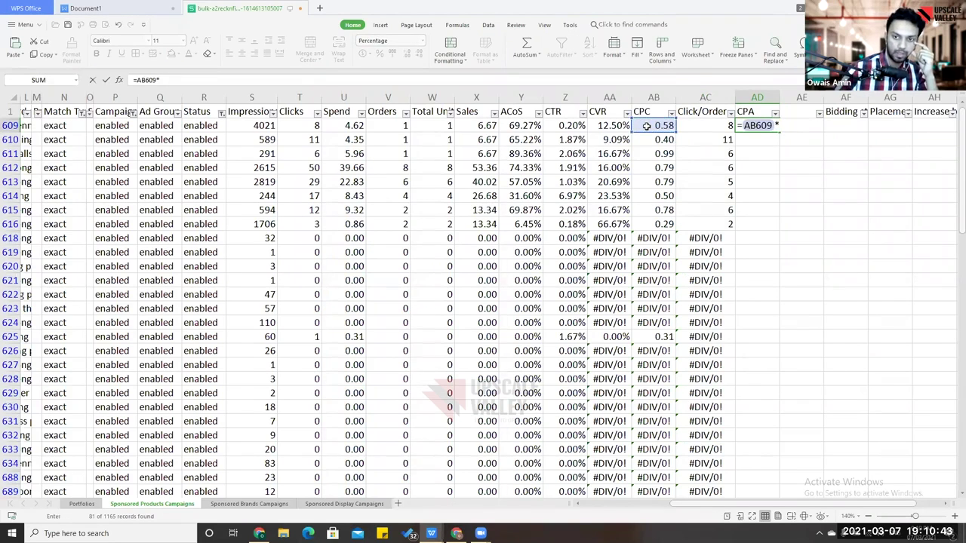
left_click(700, 126)
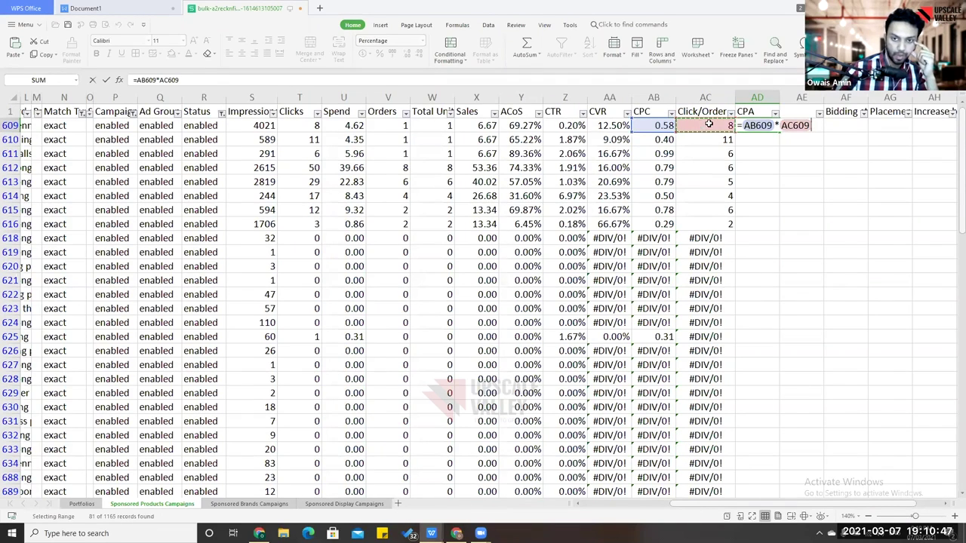
key("Return")
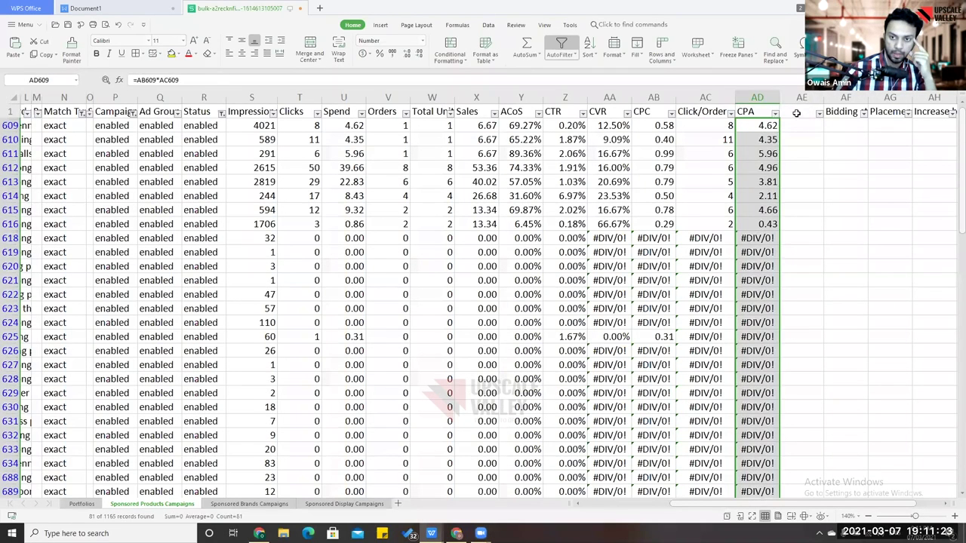
Enter the header Max. CPA in cell AE1, beside the CPA column.
left_click(796, 113)
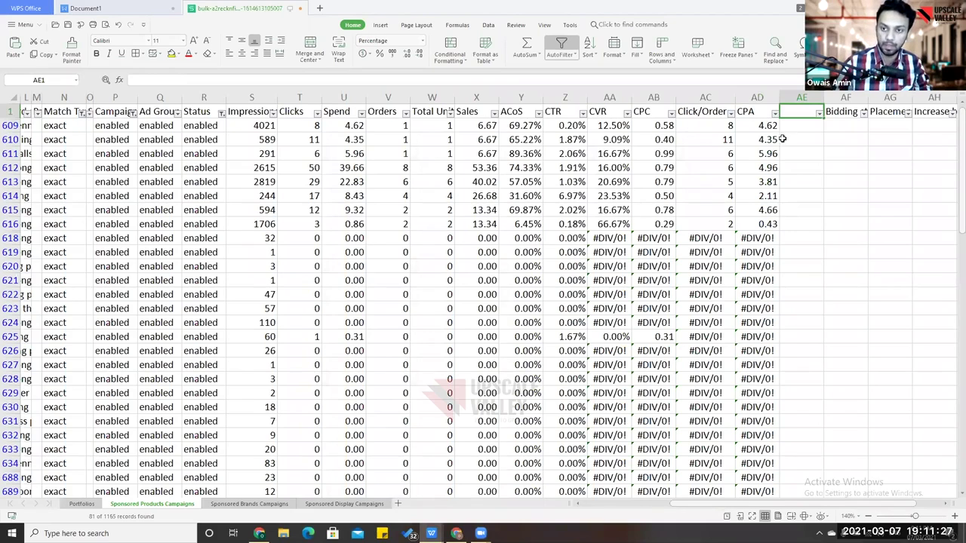
double_click(807, 111)
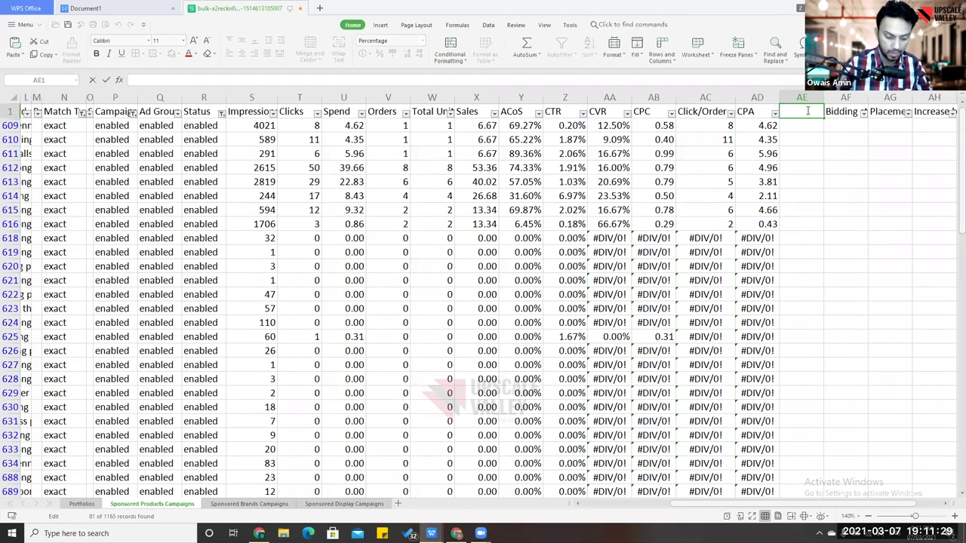
type("Max")
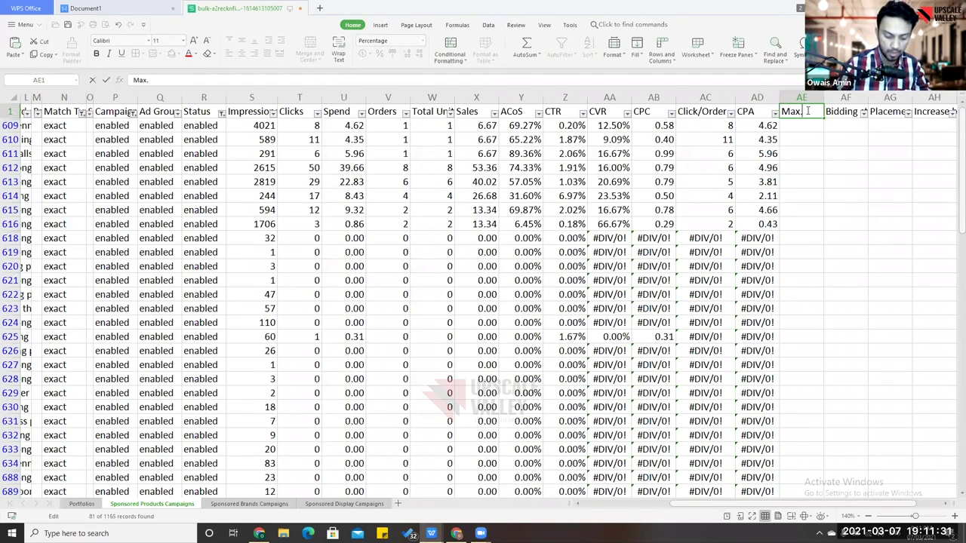
type(". CPA")
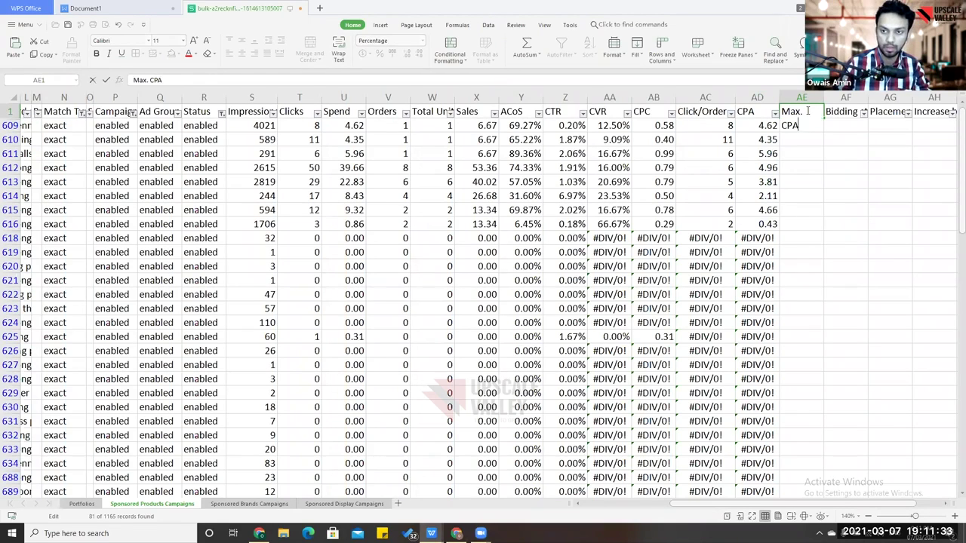
key("BackSpace")
key("BackSpace")
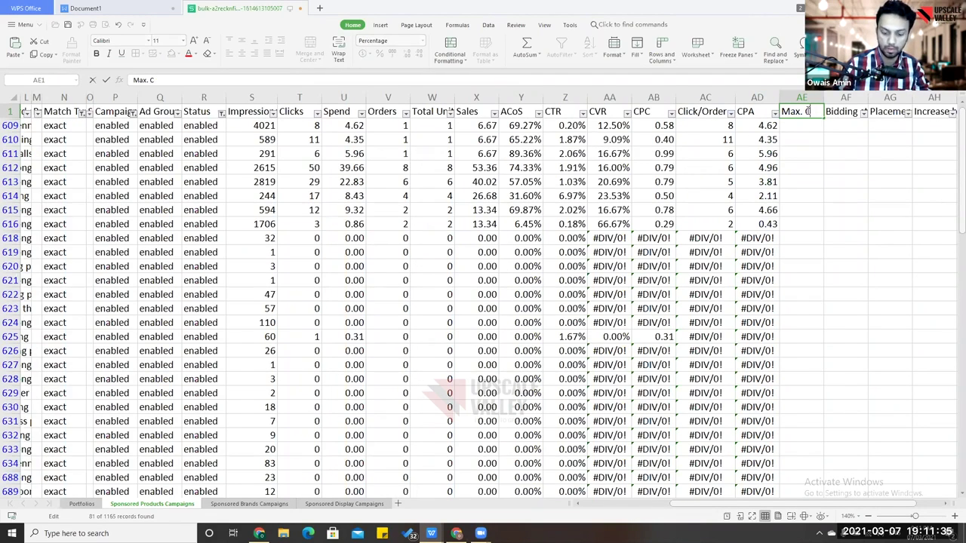
type("PA")
key("Return")
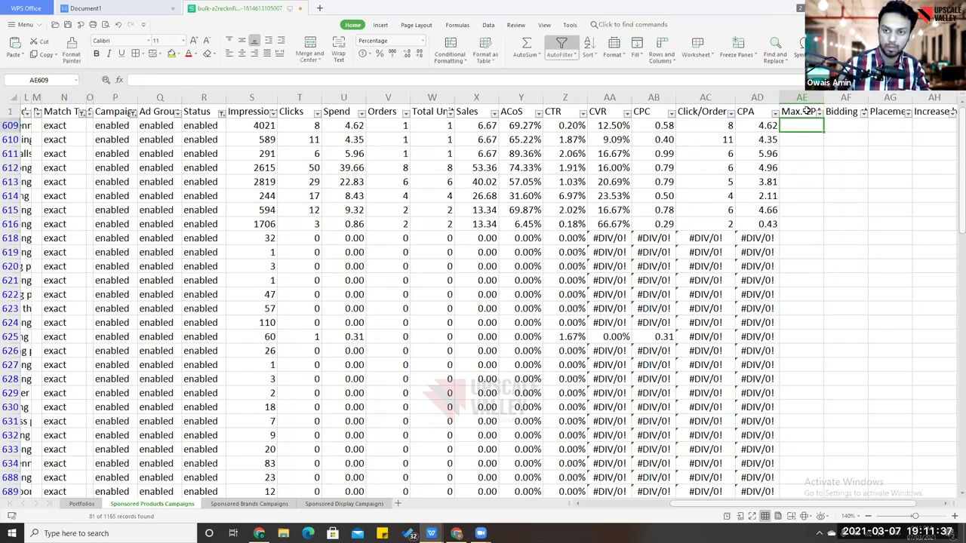
Enter 1.68 as a plain number without a percent sign in the Max. CPA cell AE609.
type("1.68")
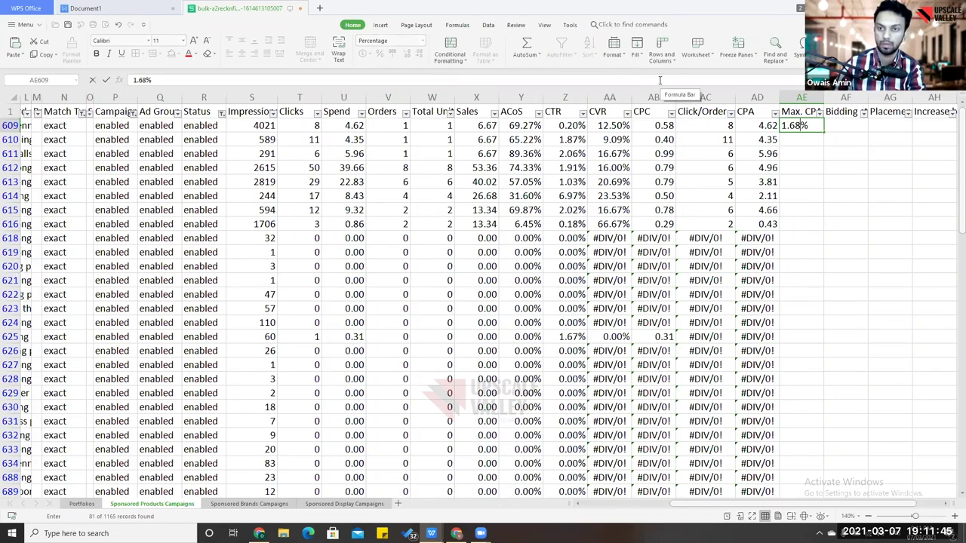
key("BackSpace")
key("BackSpace")
key("BackSpace")
key("BackSpace")
key("BackSpace")
type("1")
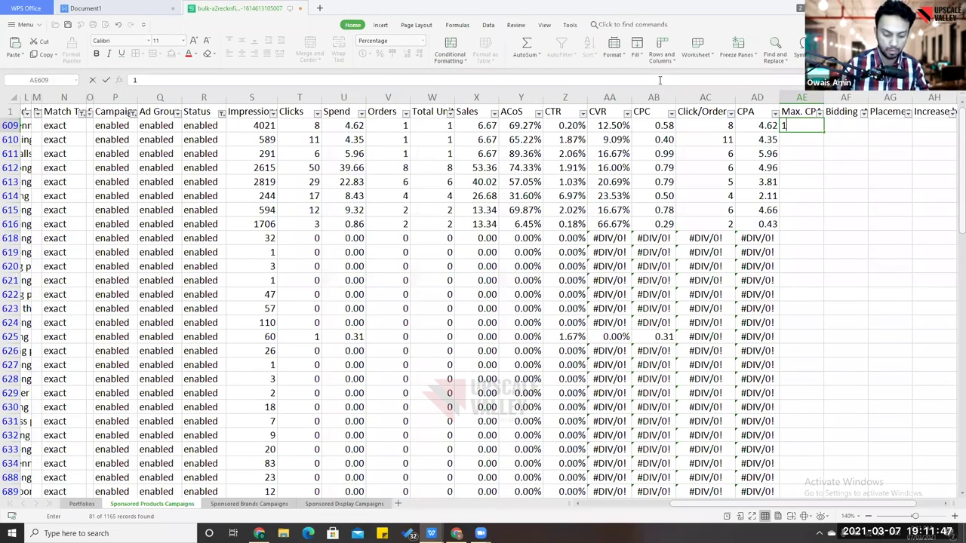
type(".68")
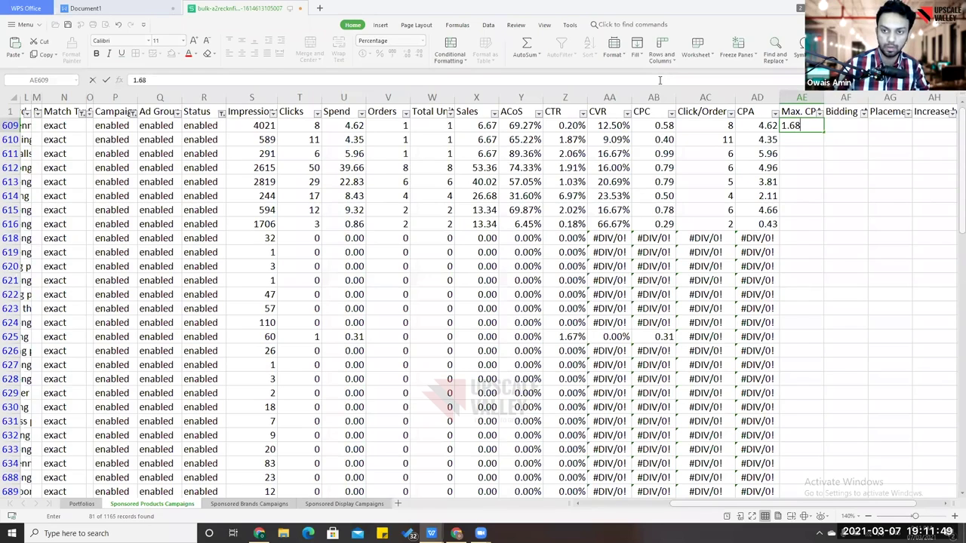
key("Return")
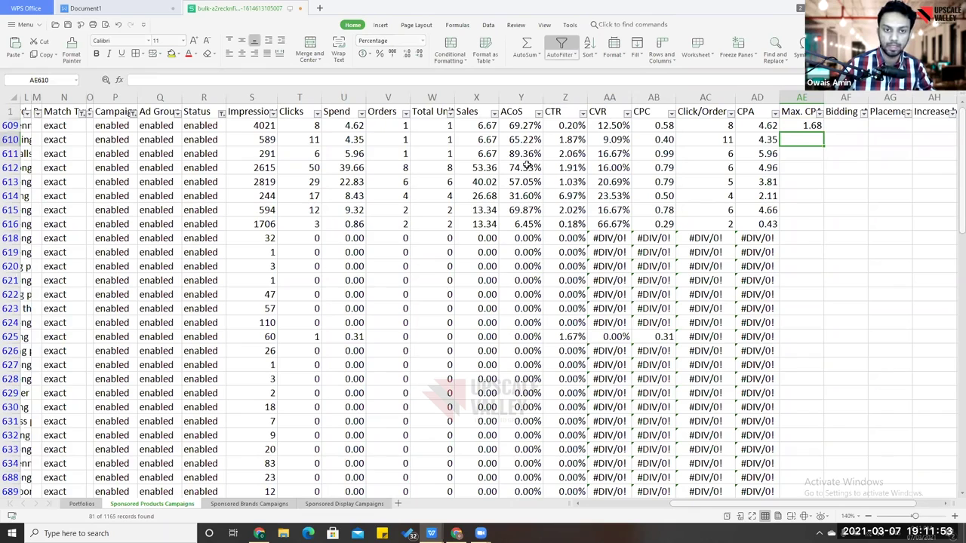
Sort the filtered keyword rows by Impressions in descending order.
left_click(274, 111)
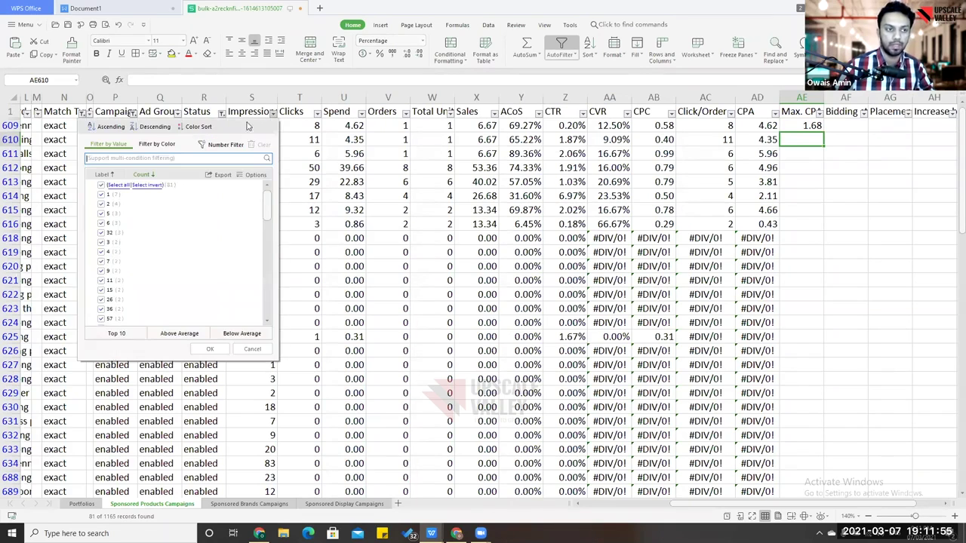
key("Escape")
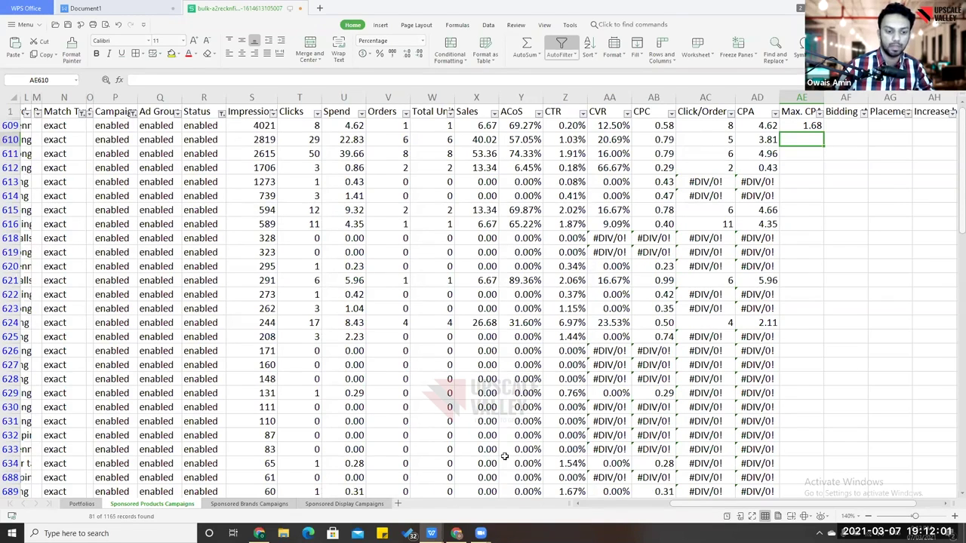
Narrow the campaign, ad group and status columns P to R and widen keyword column L to fit the full keywords.
scroll(687, 509, "left", 4)
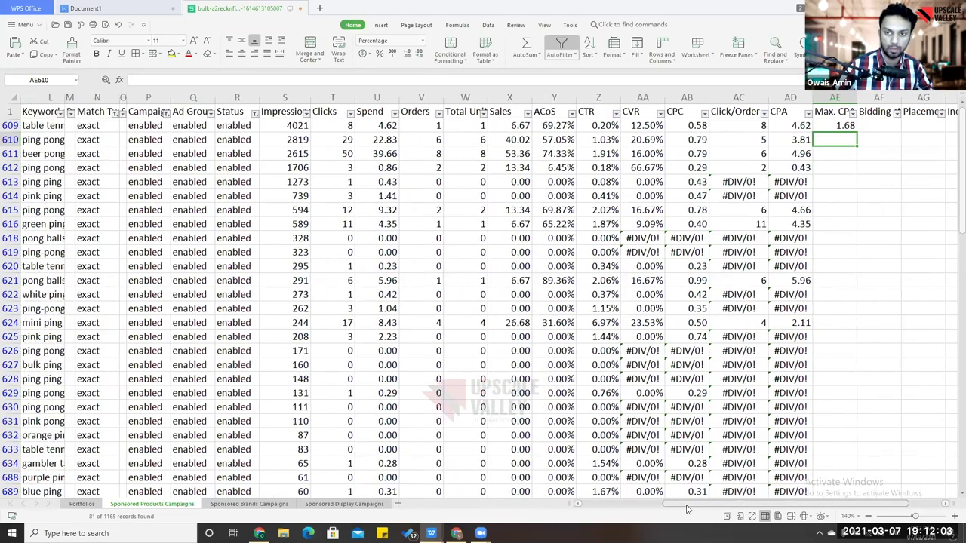
scroll(687, 509, "left", 2)
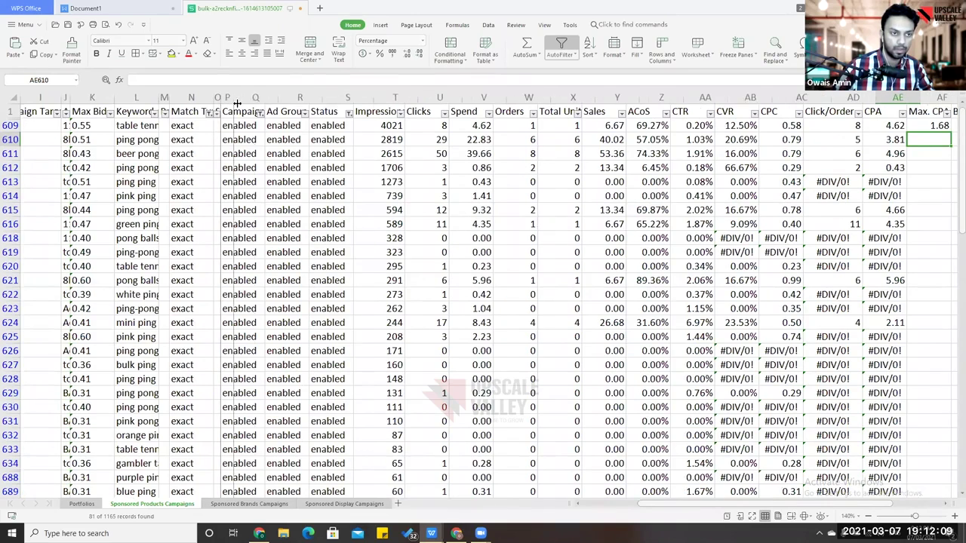
mouse_move(264, 98)
left_mouse_down()
mouse_move(234, 98)
mouse_move(249, 98)
left_mouse_up()
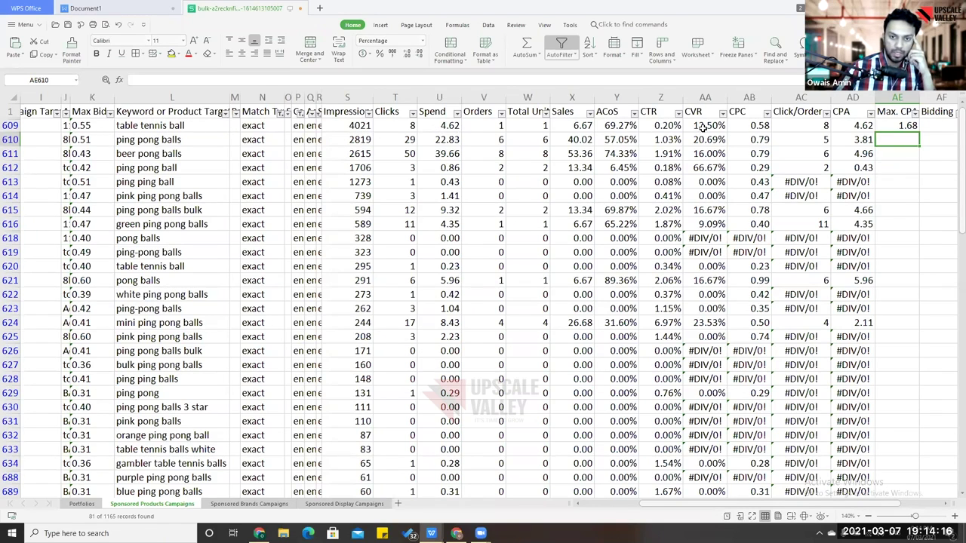
left_click(665, 127)
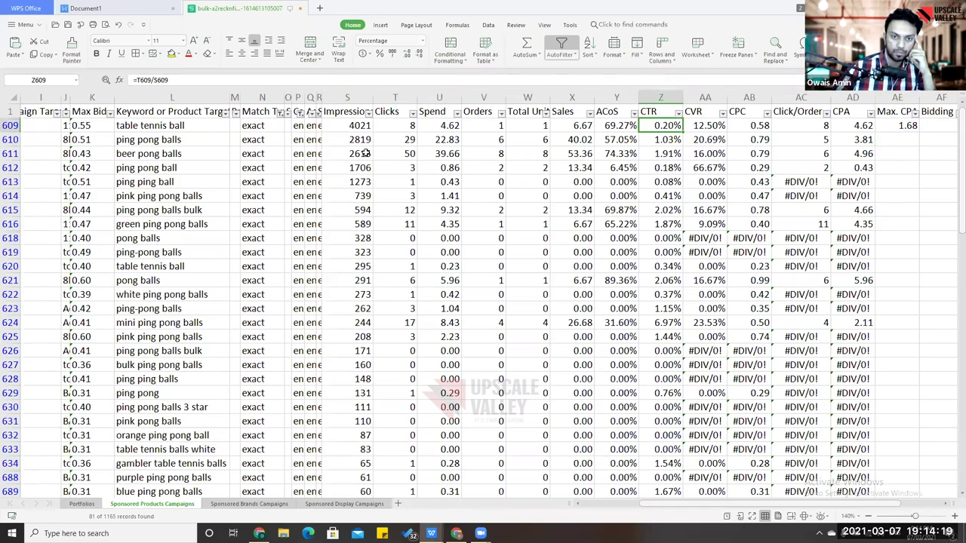